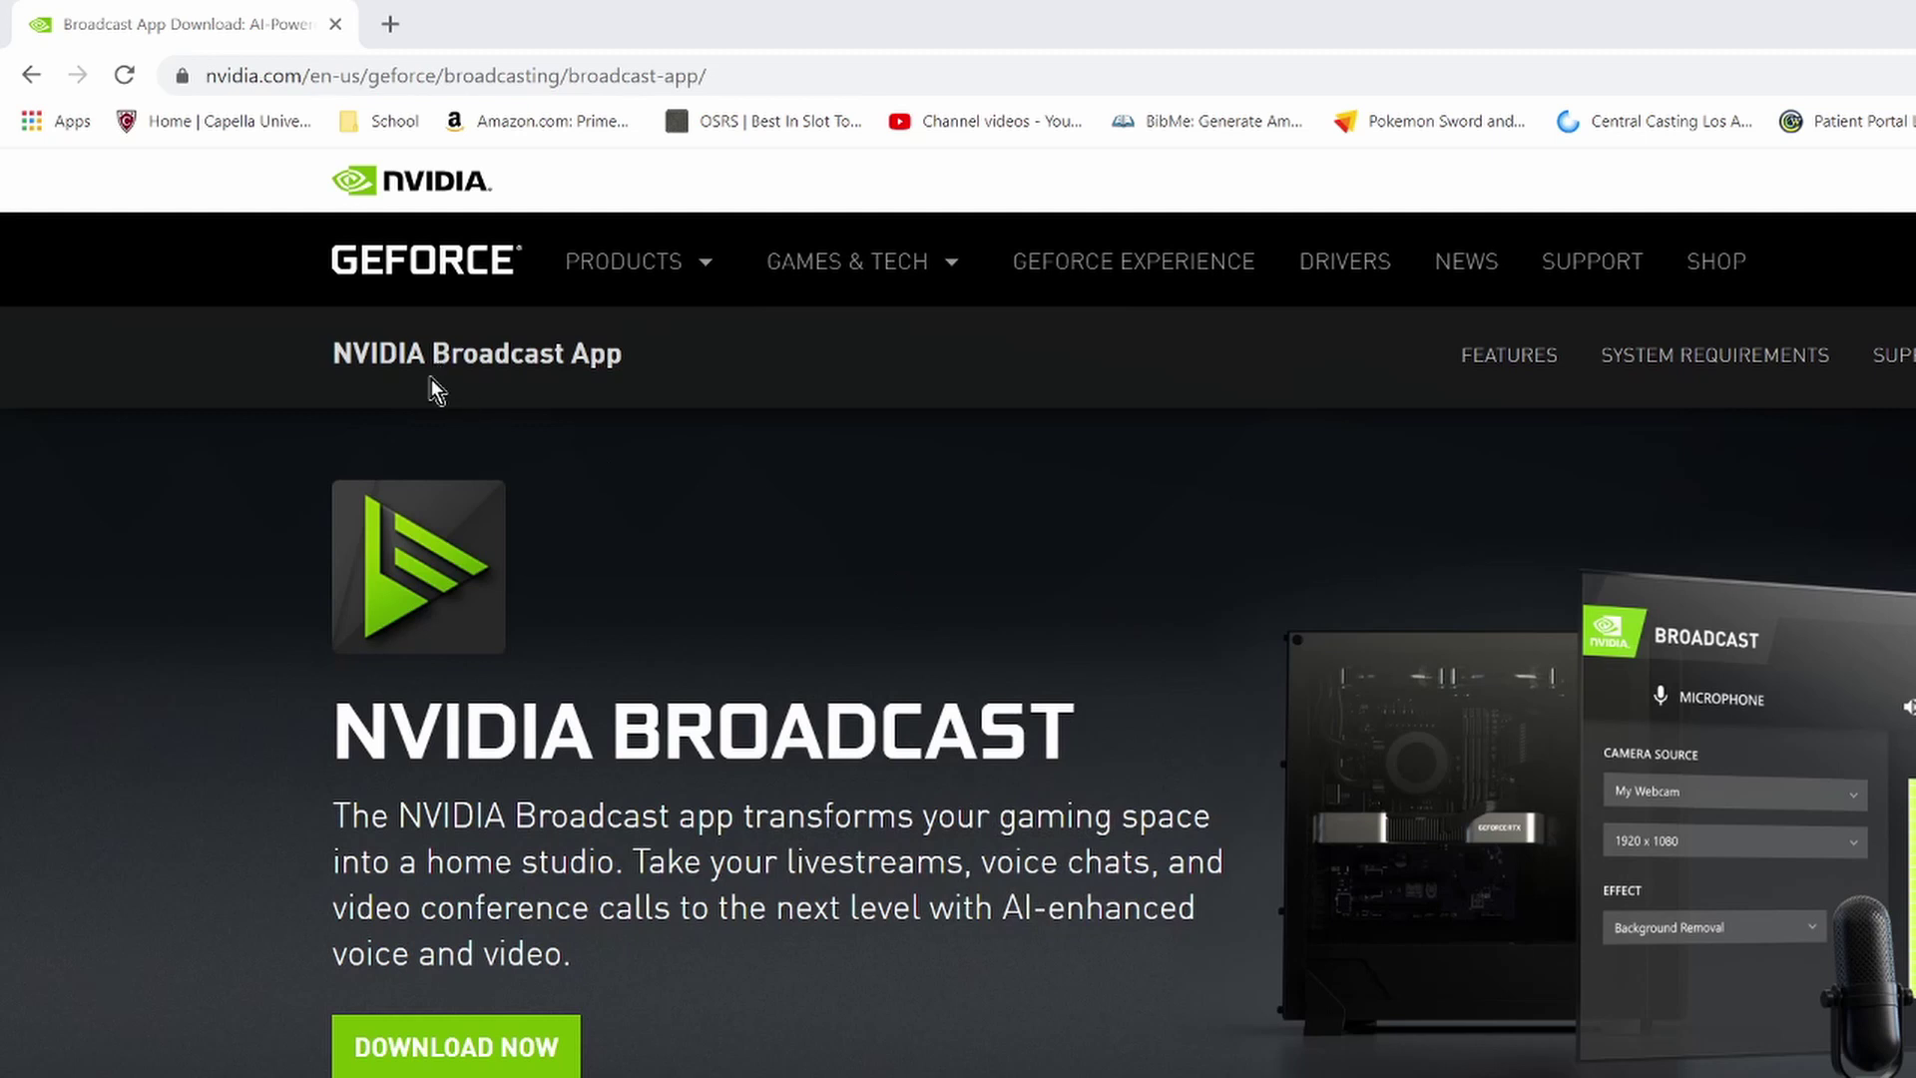
Download NVIDIA Broadcast from its product page and run the installer up to the license agreement
left_click(510, 1056)
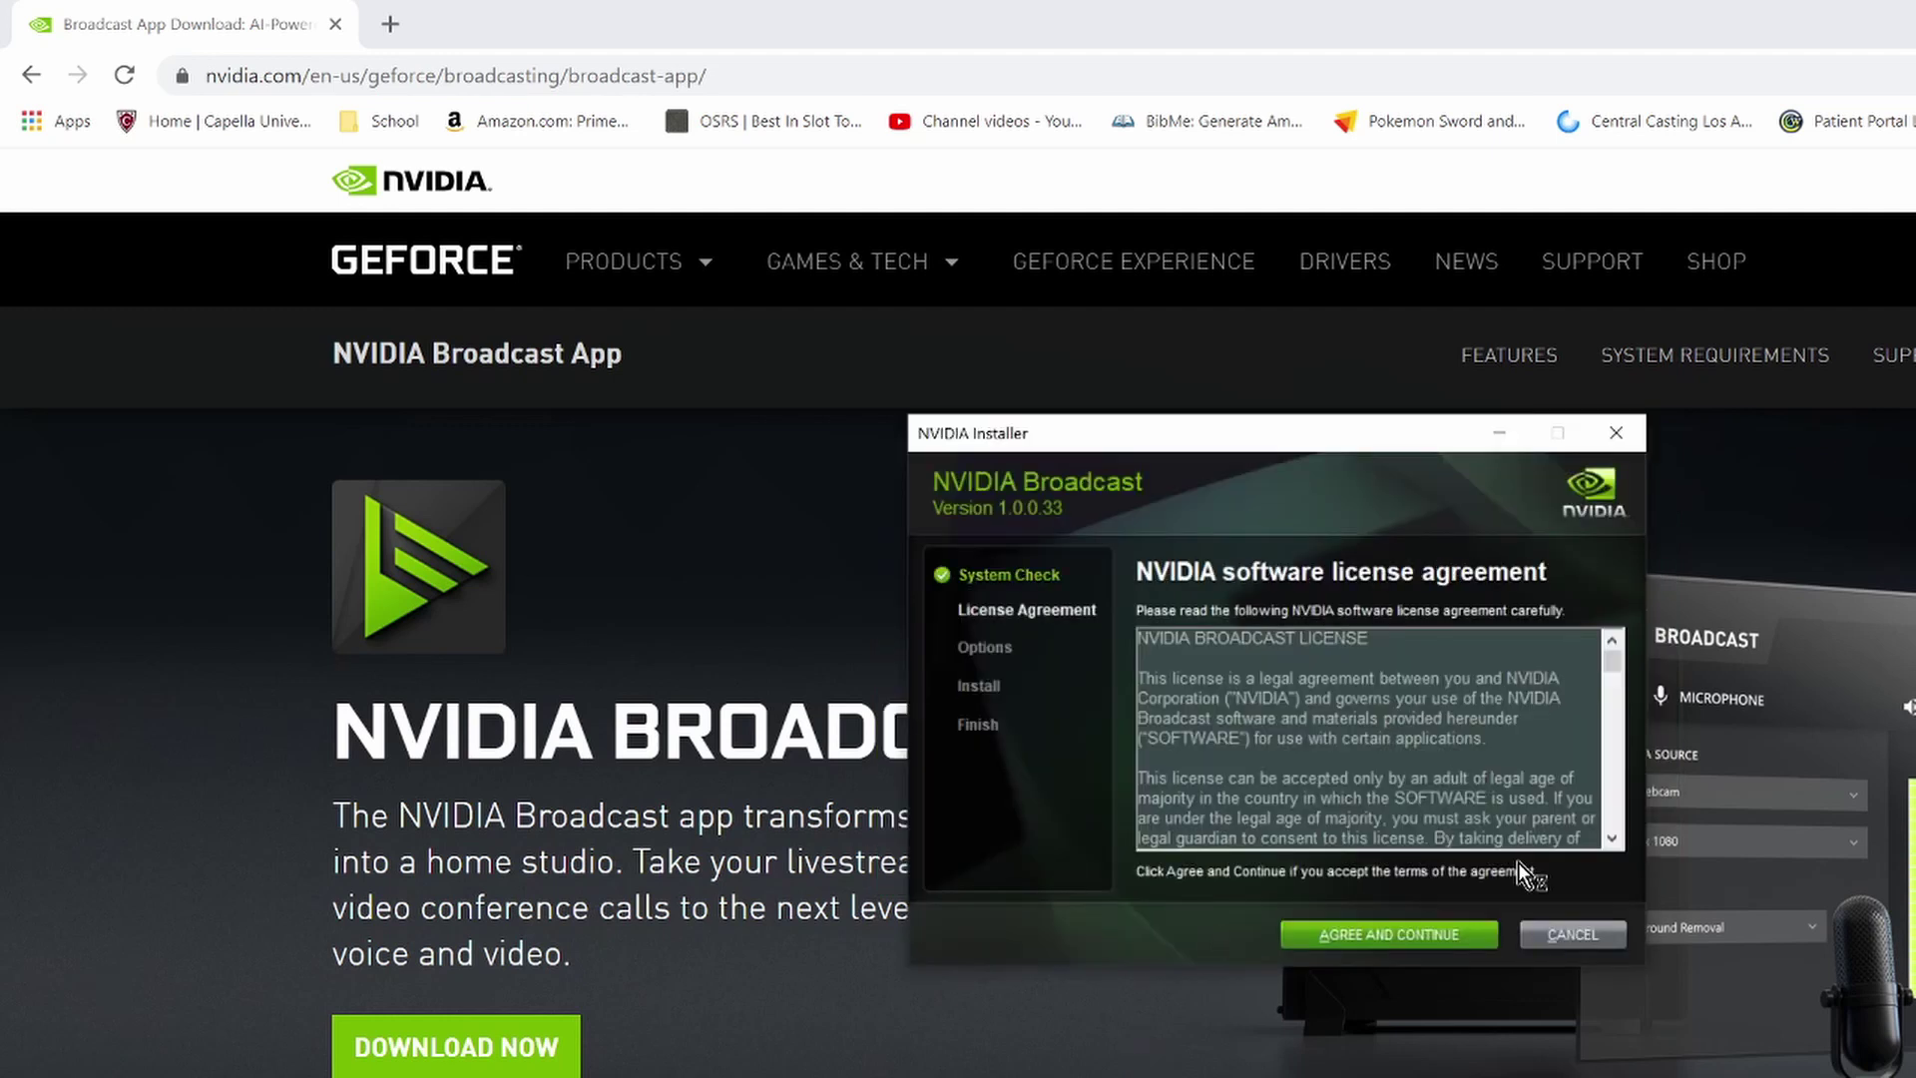
Accept the NVIDIA license and install NVIDIA Broadcast 1.0.0.33 to completion
left_click(1447, 942)
left_click(1388, 938)
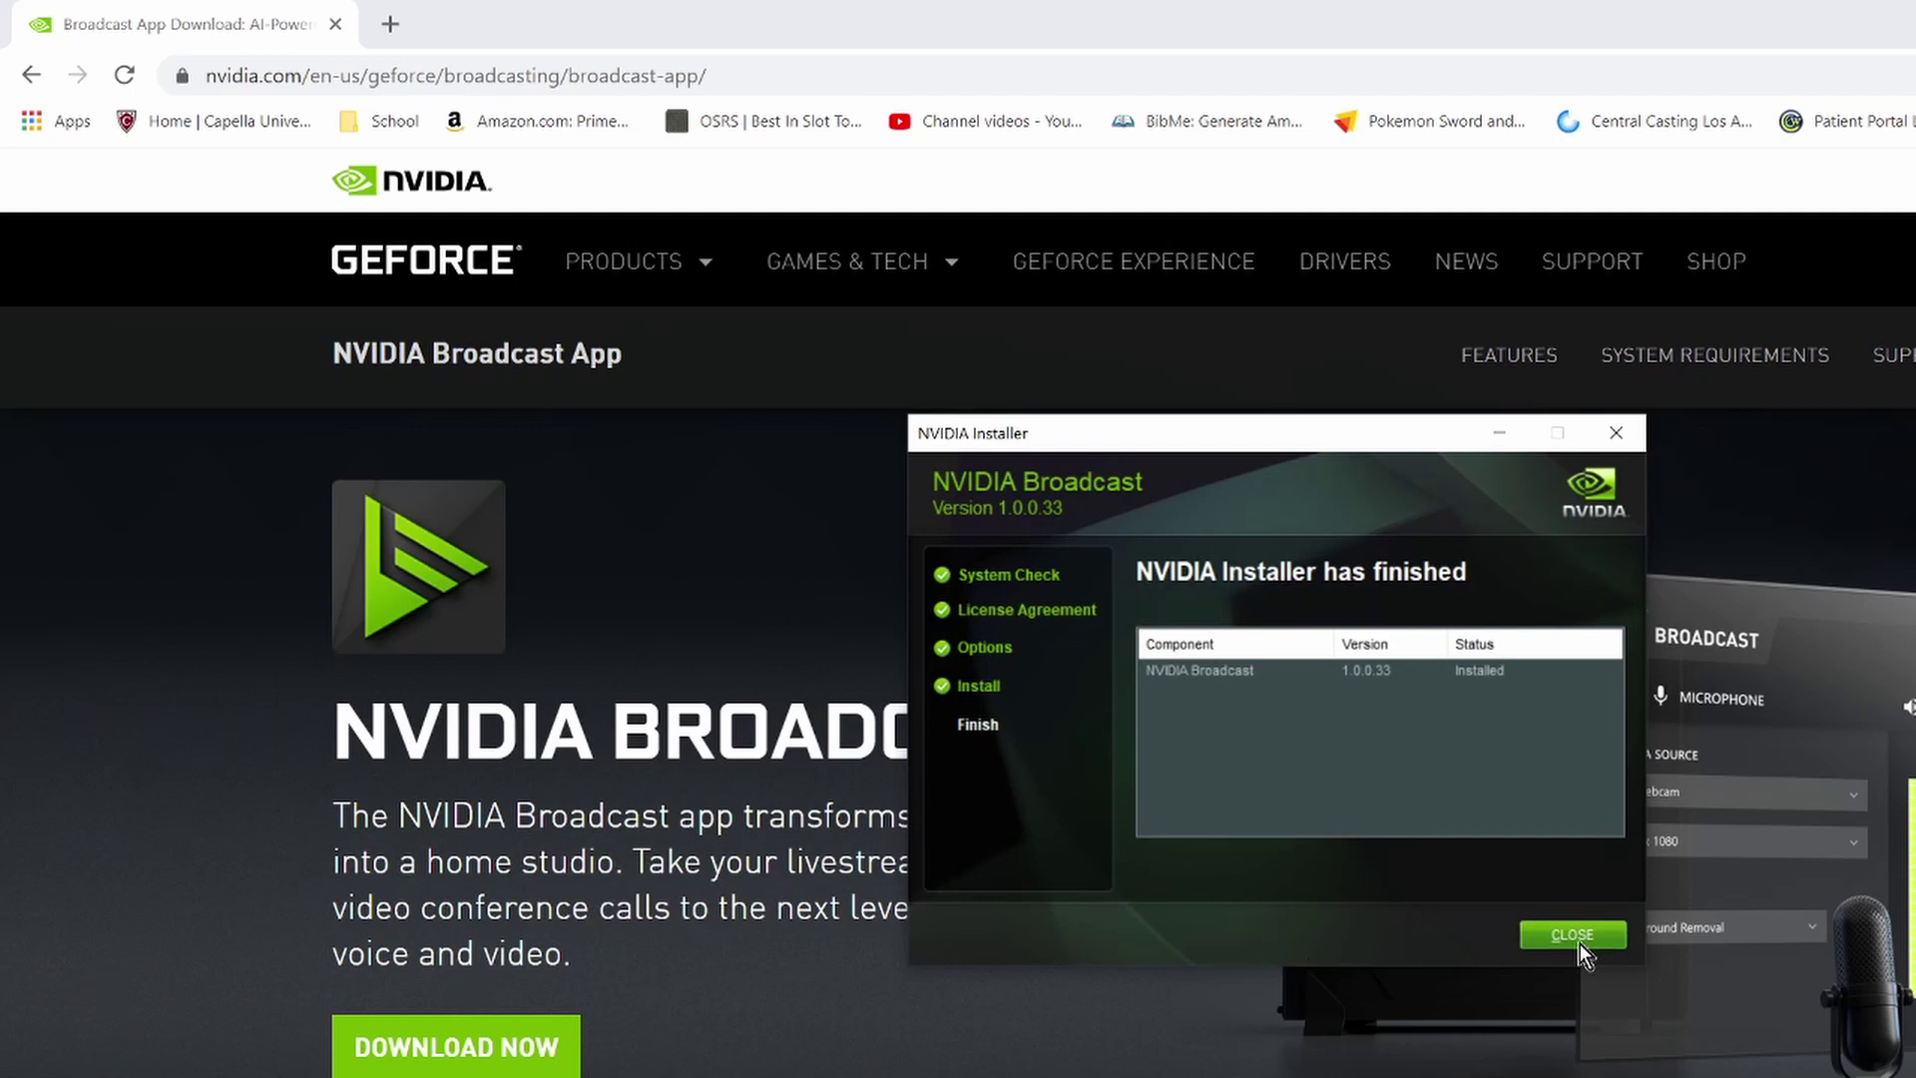
Close the installer, keep HyperX Quadcast as the microphone source, then view the Speakers settings
left_click(1576, 936)
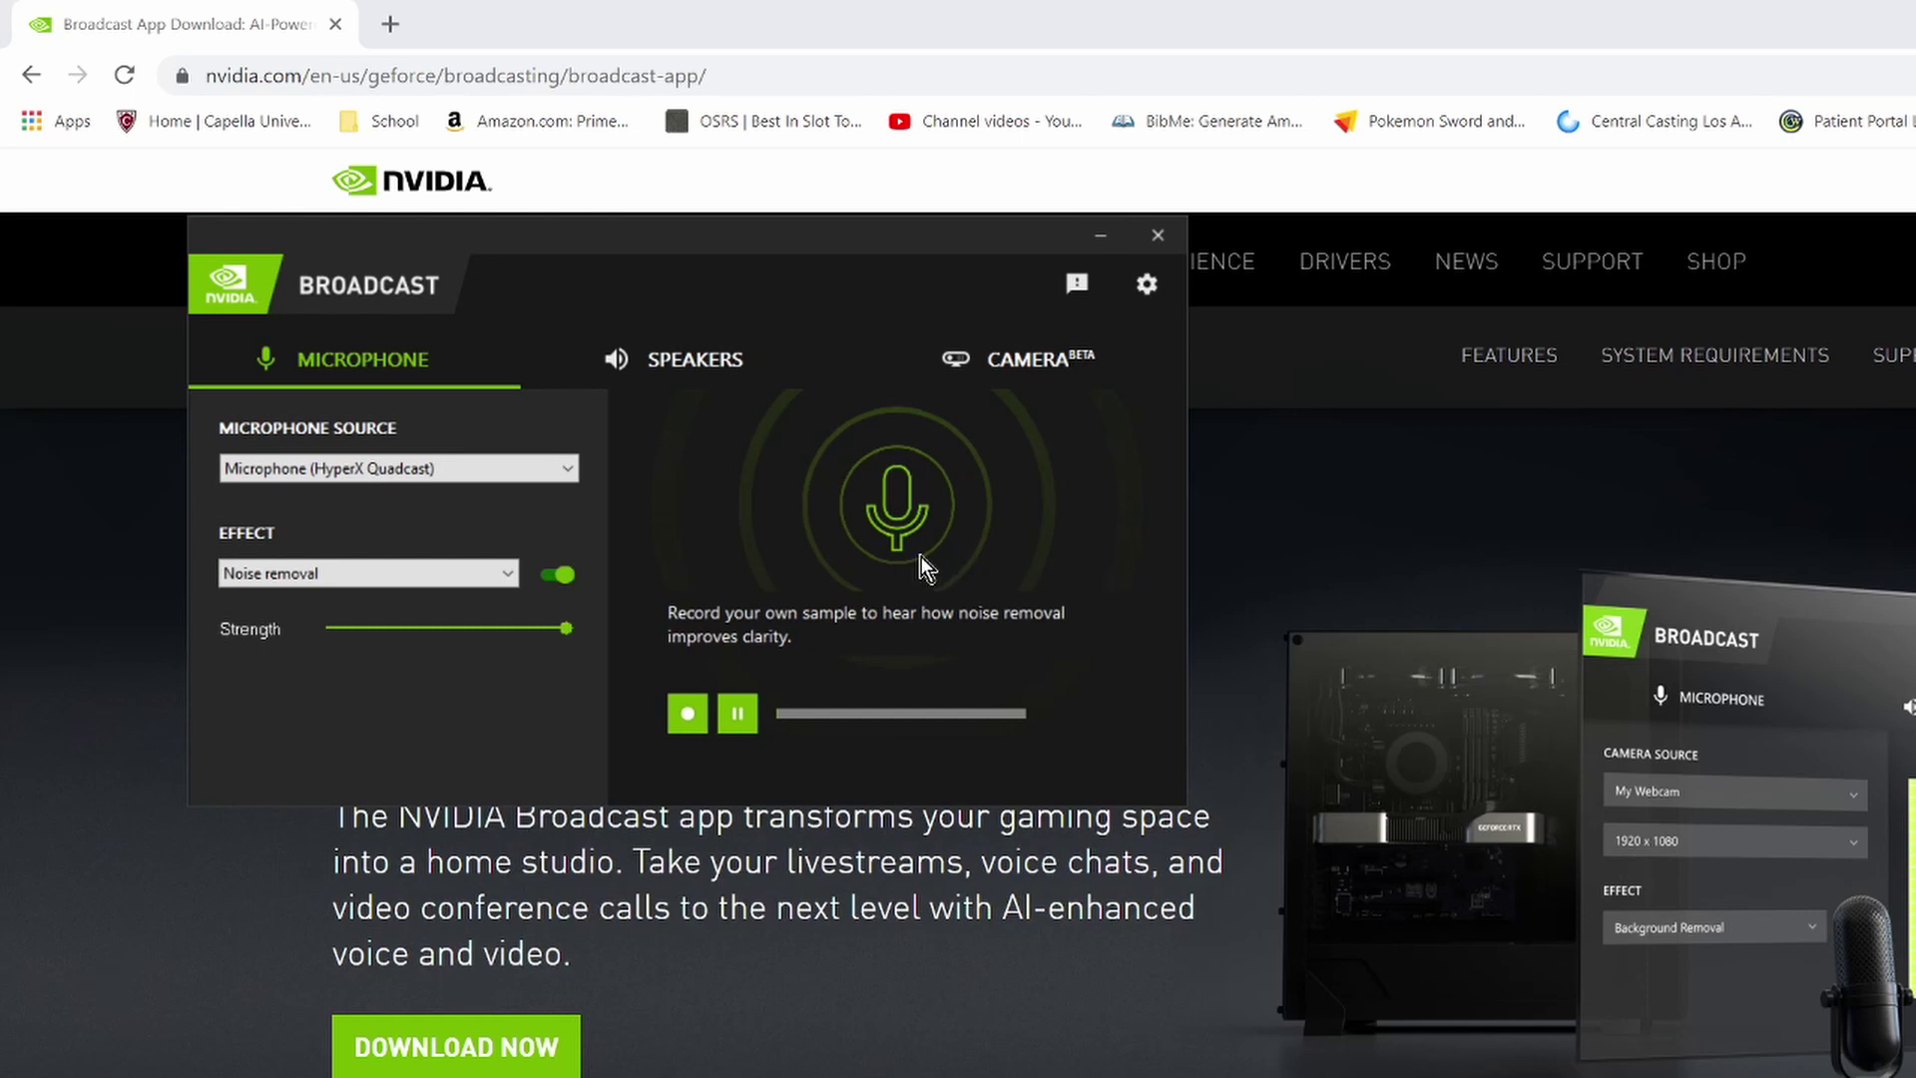
left_click(469, 472)
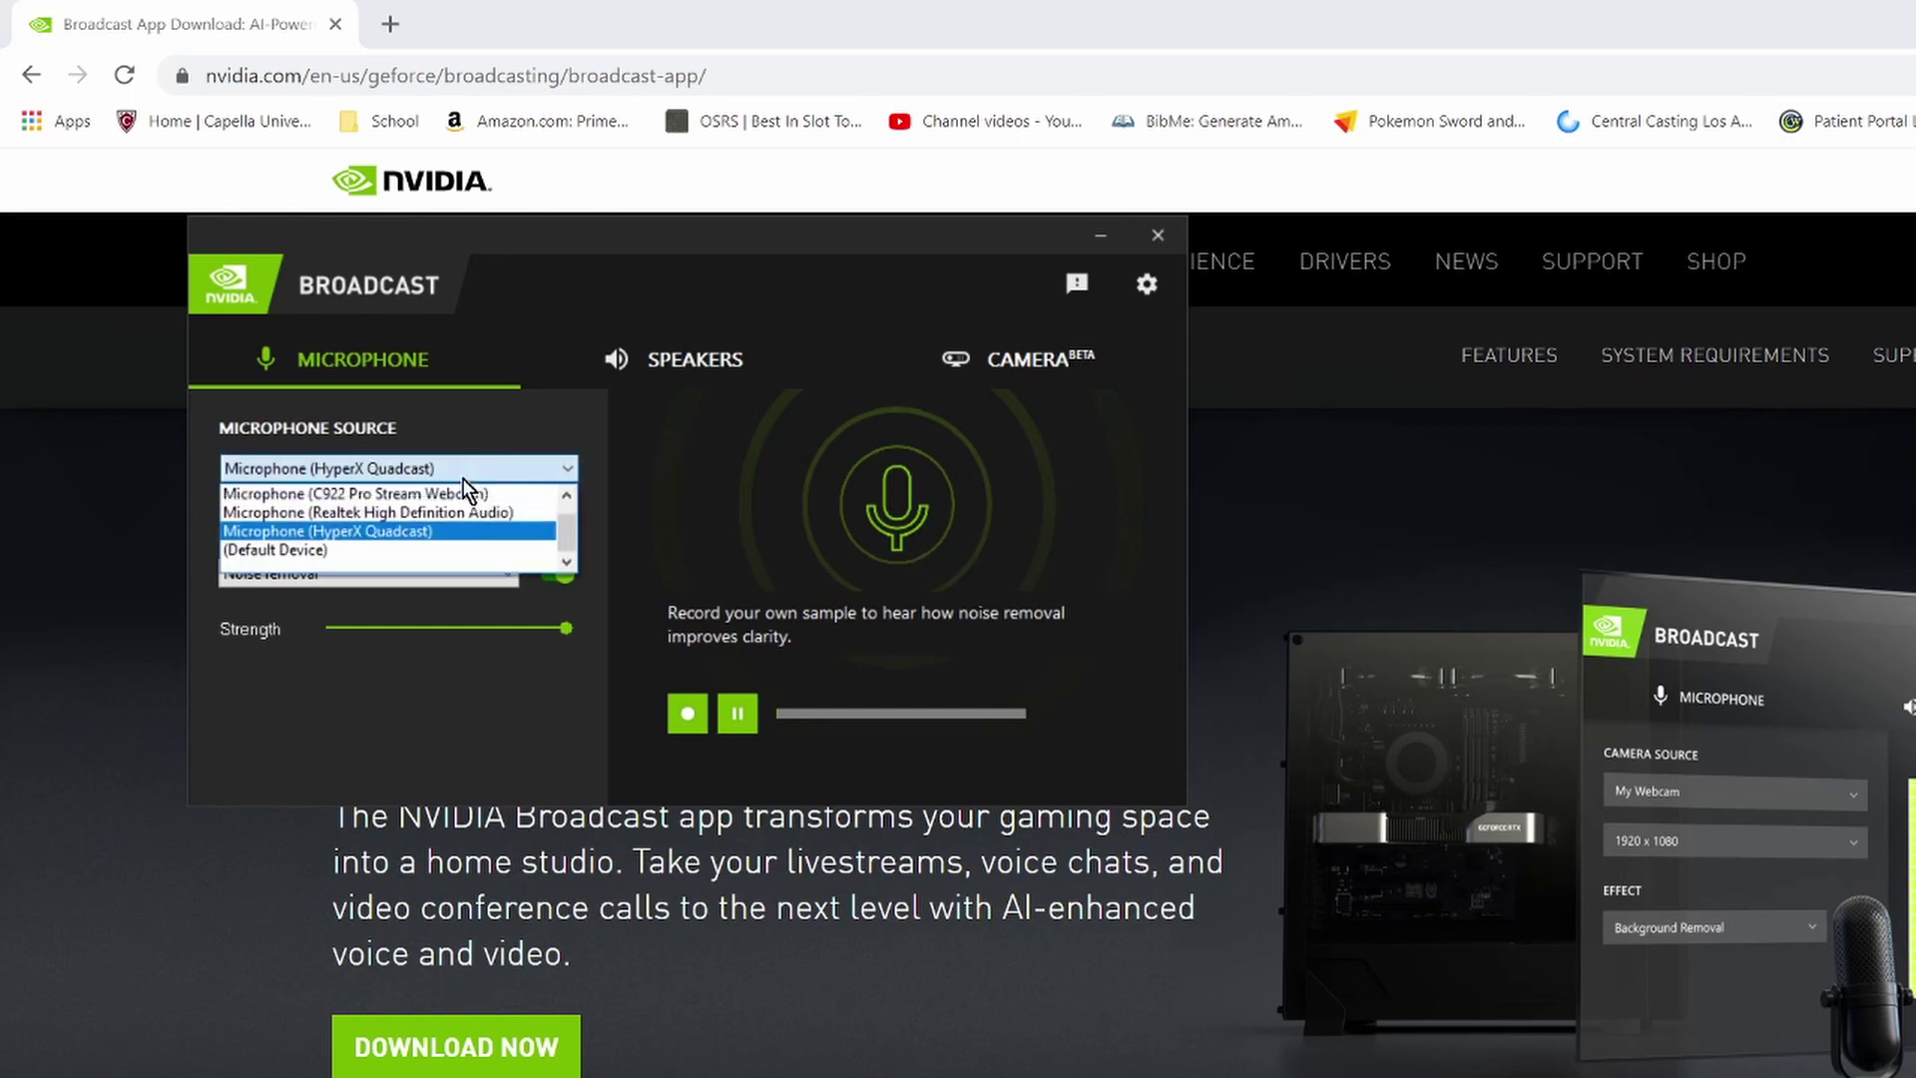
left_click(432, 528)
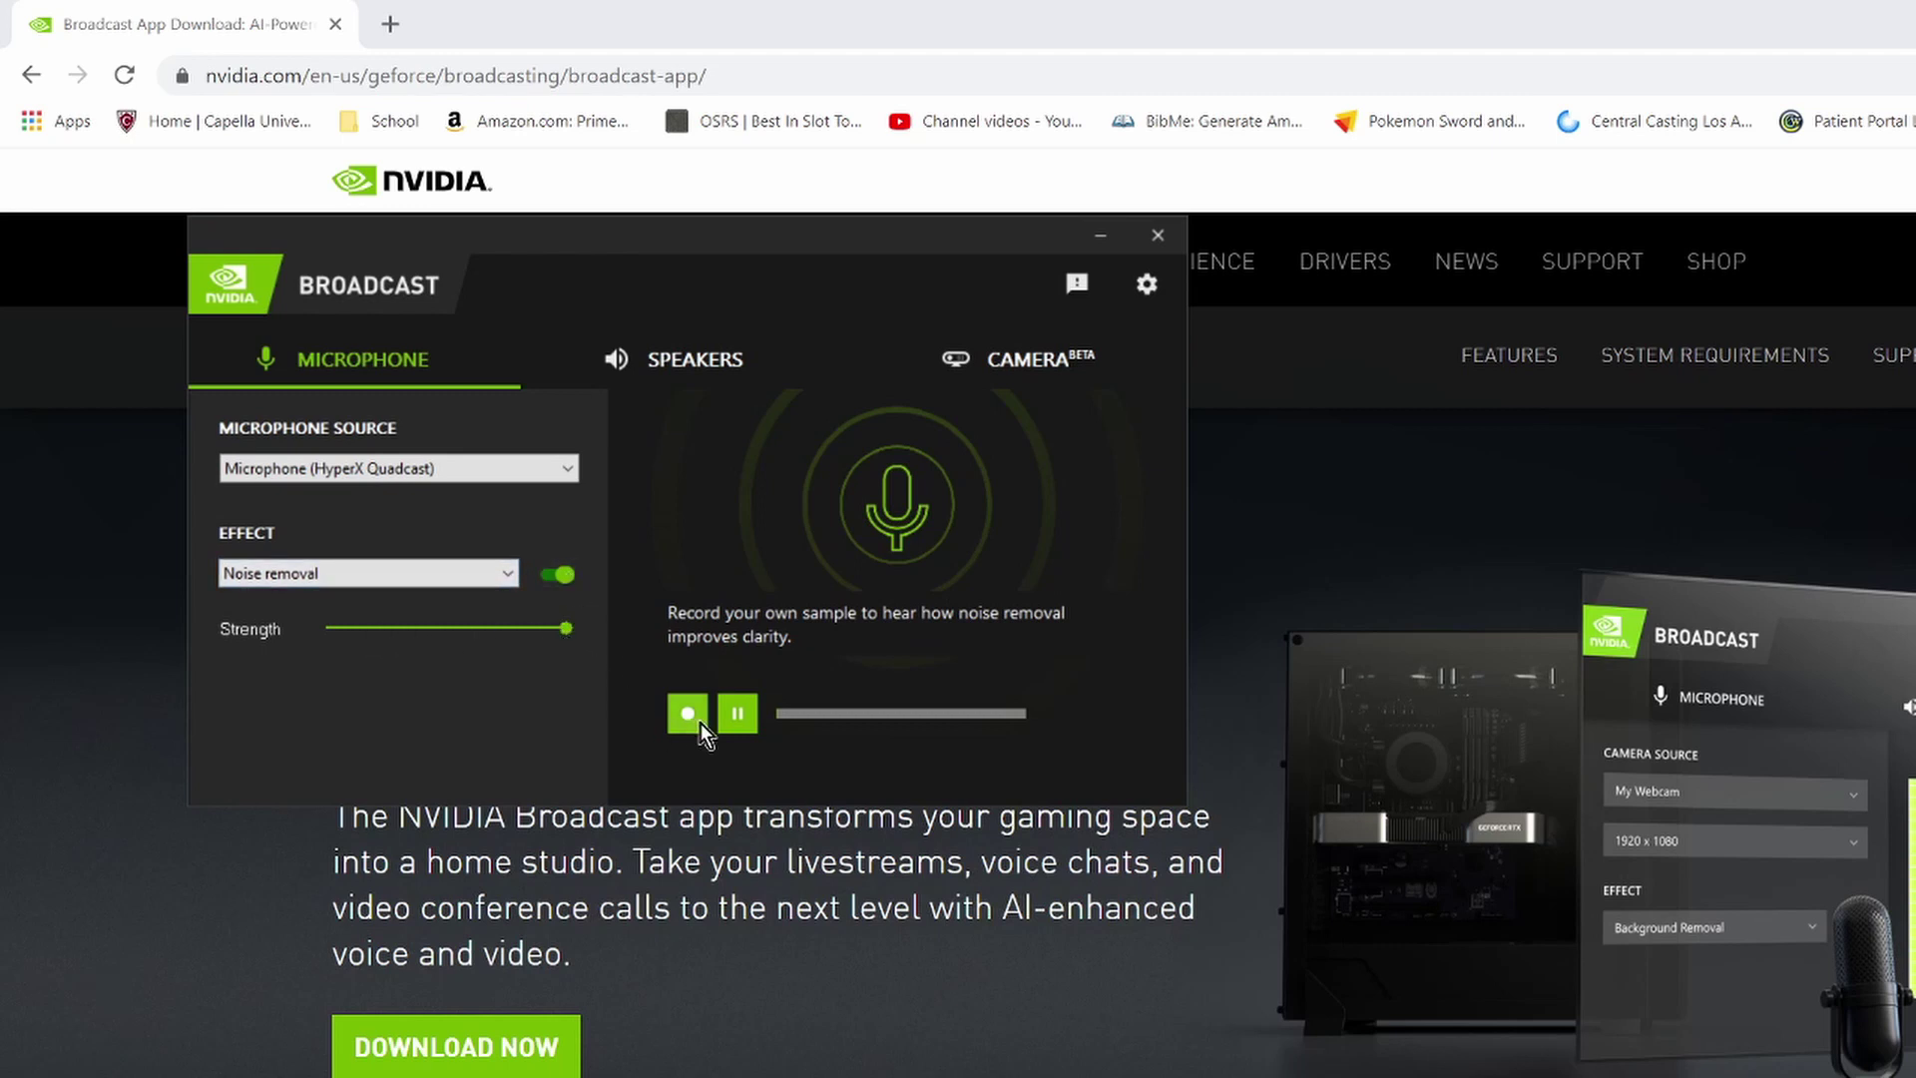
left_click(735, 359)
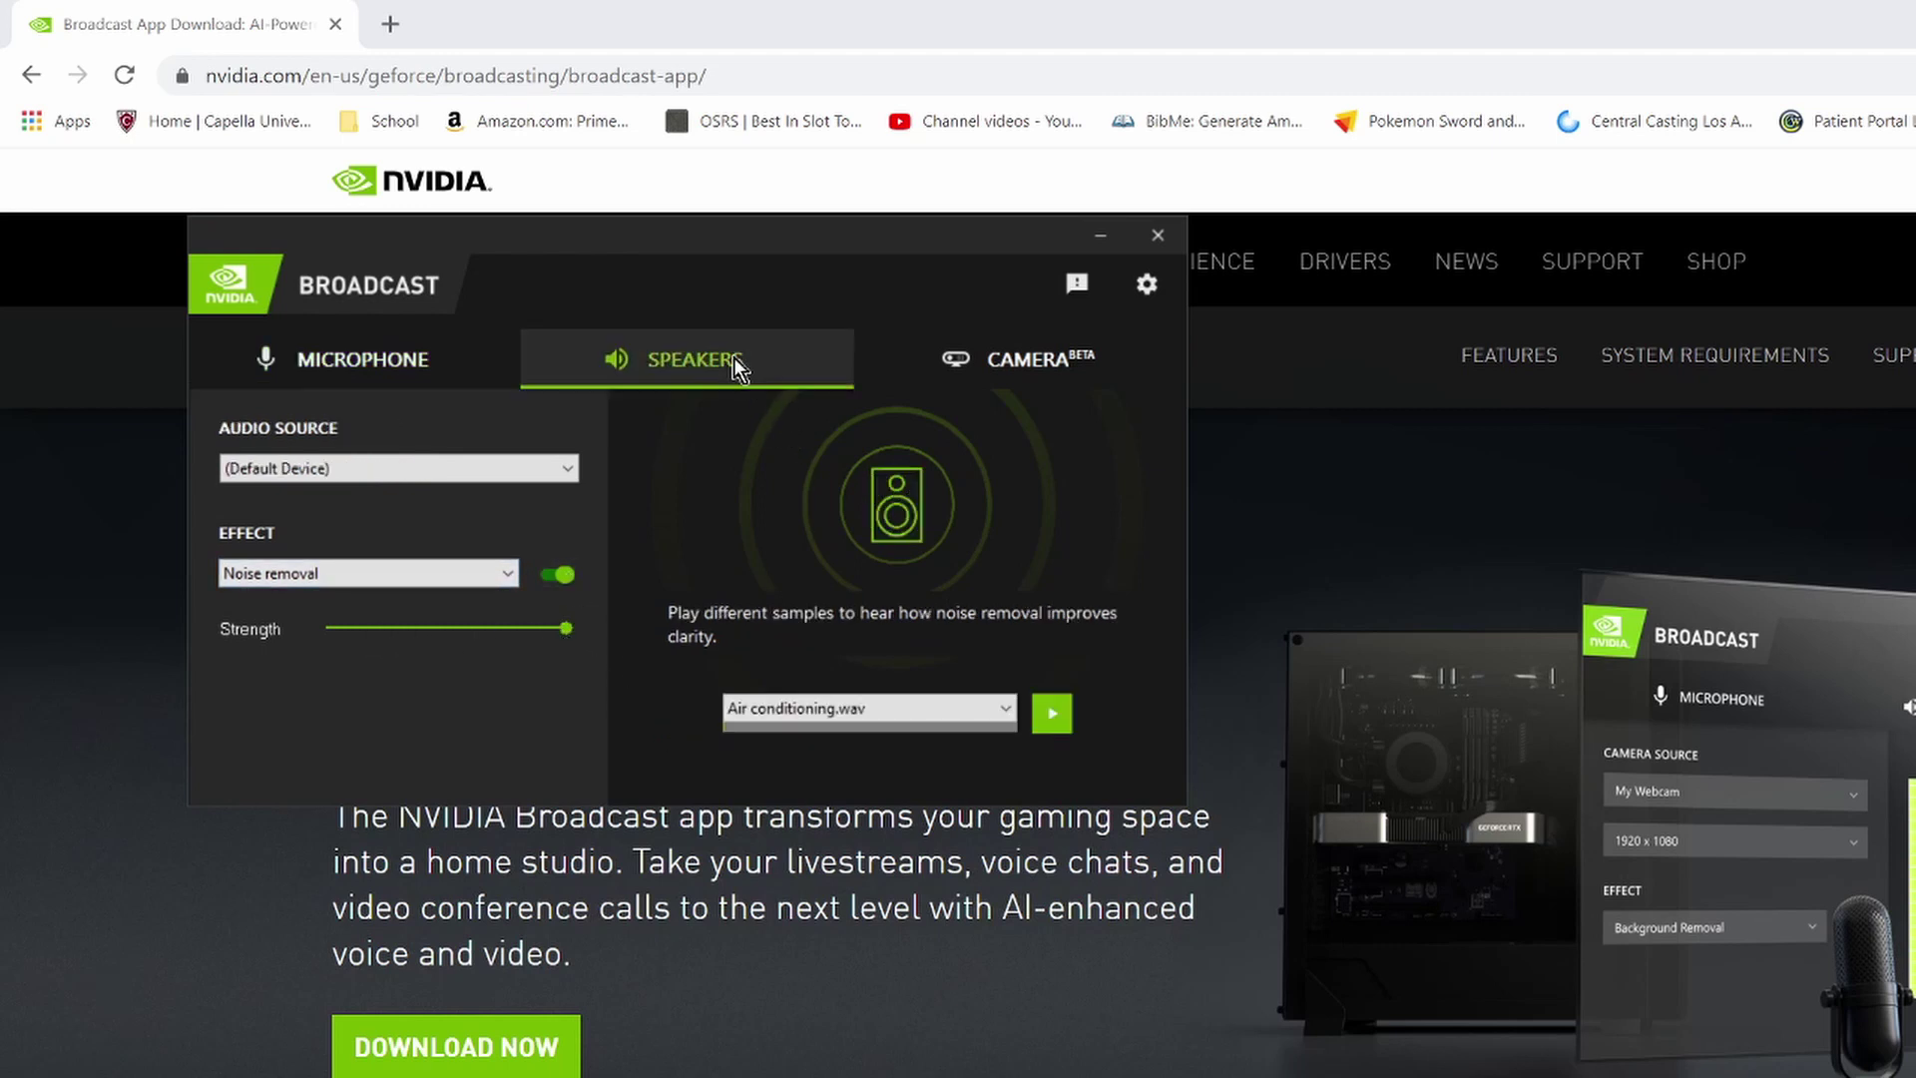
Set the speaker audio source to Speakers (Realtek High Definition Audio)
left_click(516, 468)
scroll(490, 513, "up", 2)
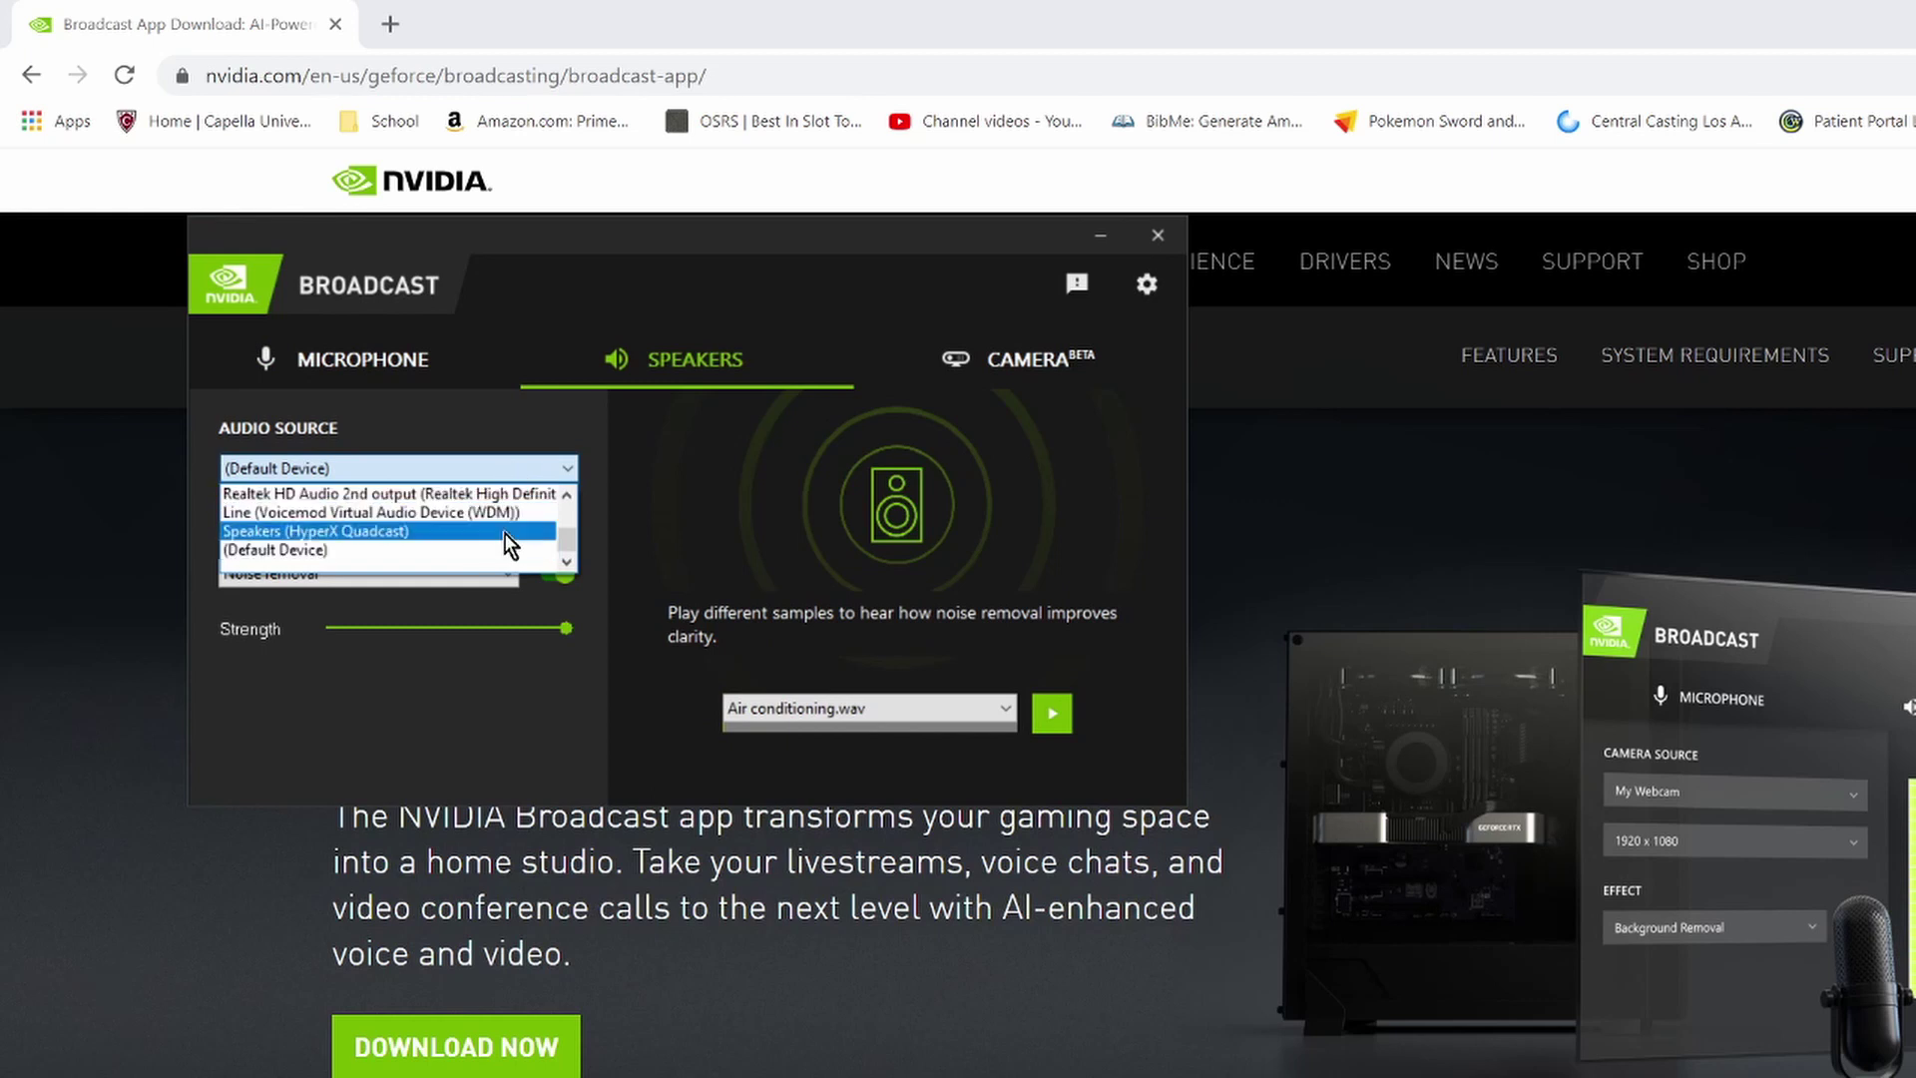
scroll(491, 535, "down", 2)
scroll(515, 508, "up", 2)
left_click(485, 514)
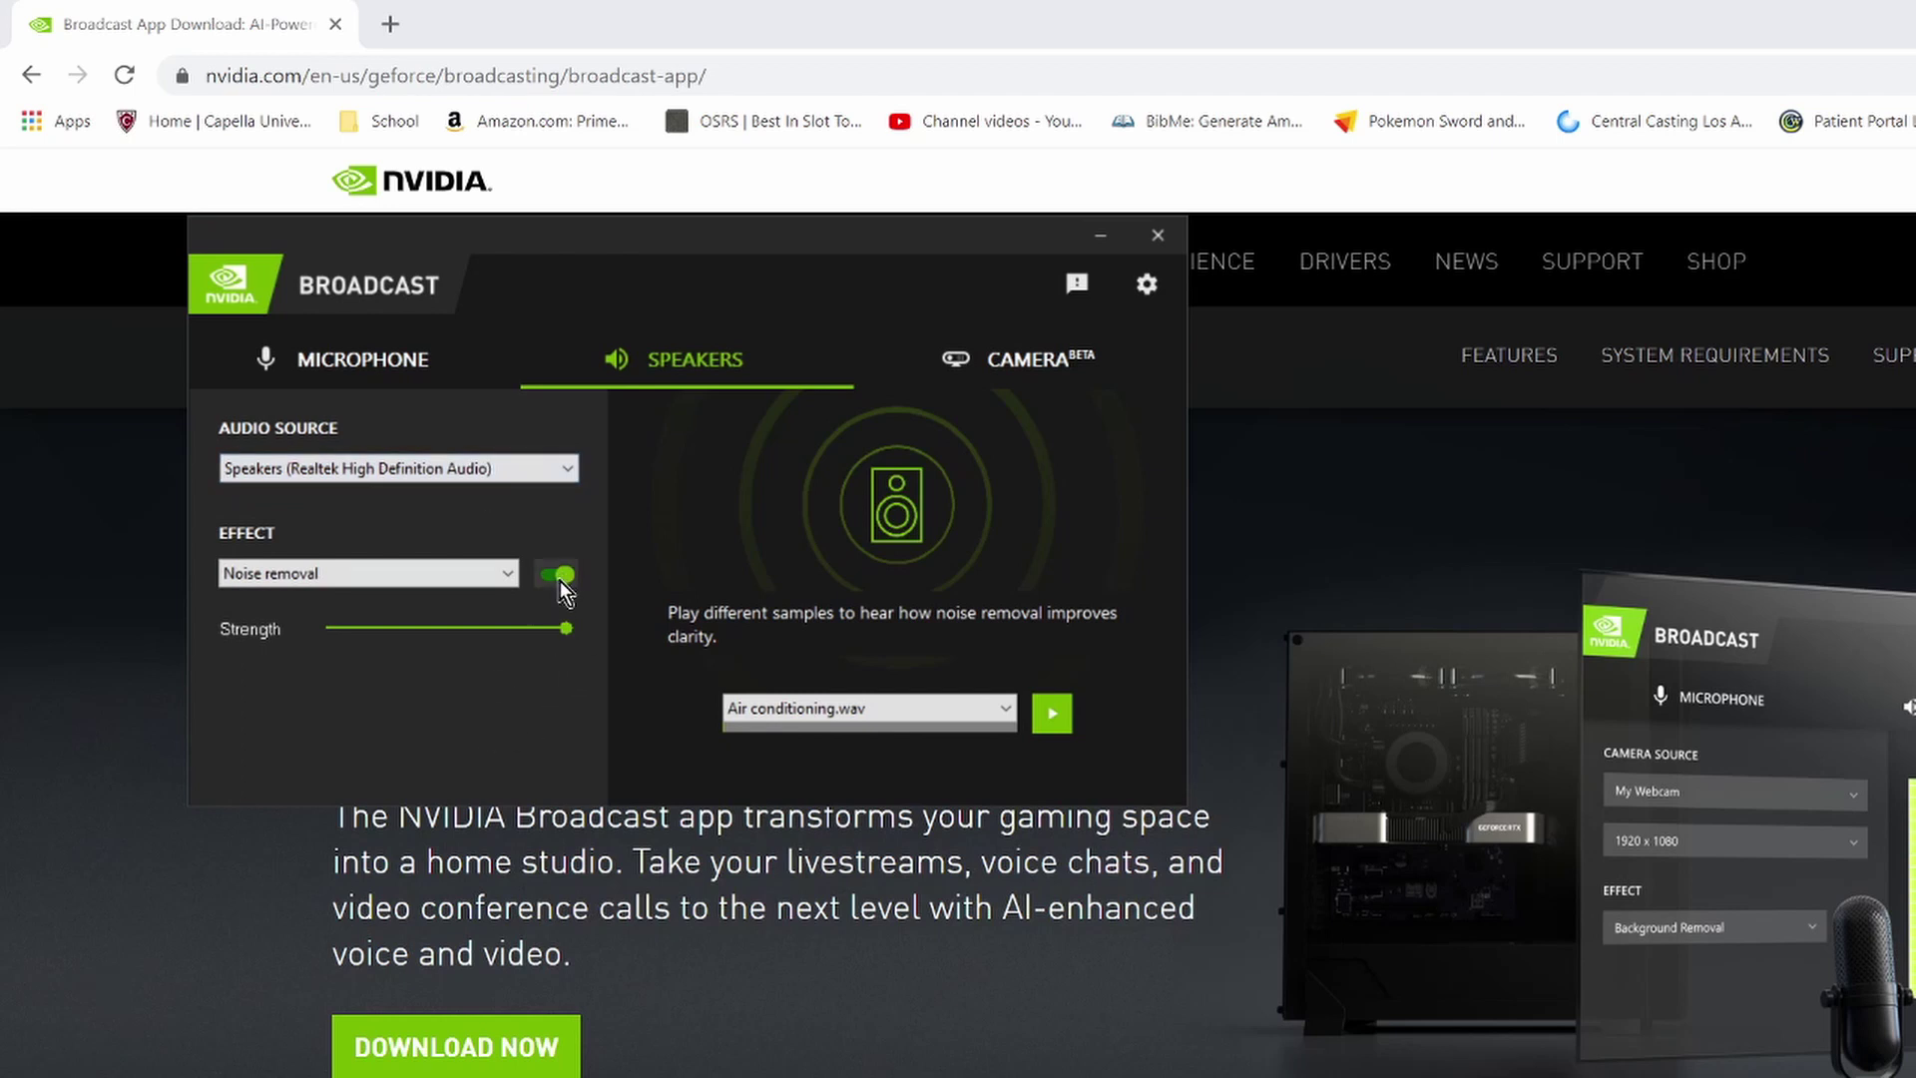
Browse the noise sample file list, then switch to the Camera settings
left_click(997, 711)
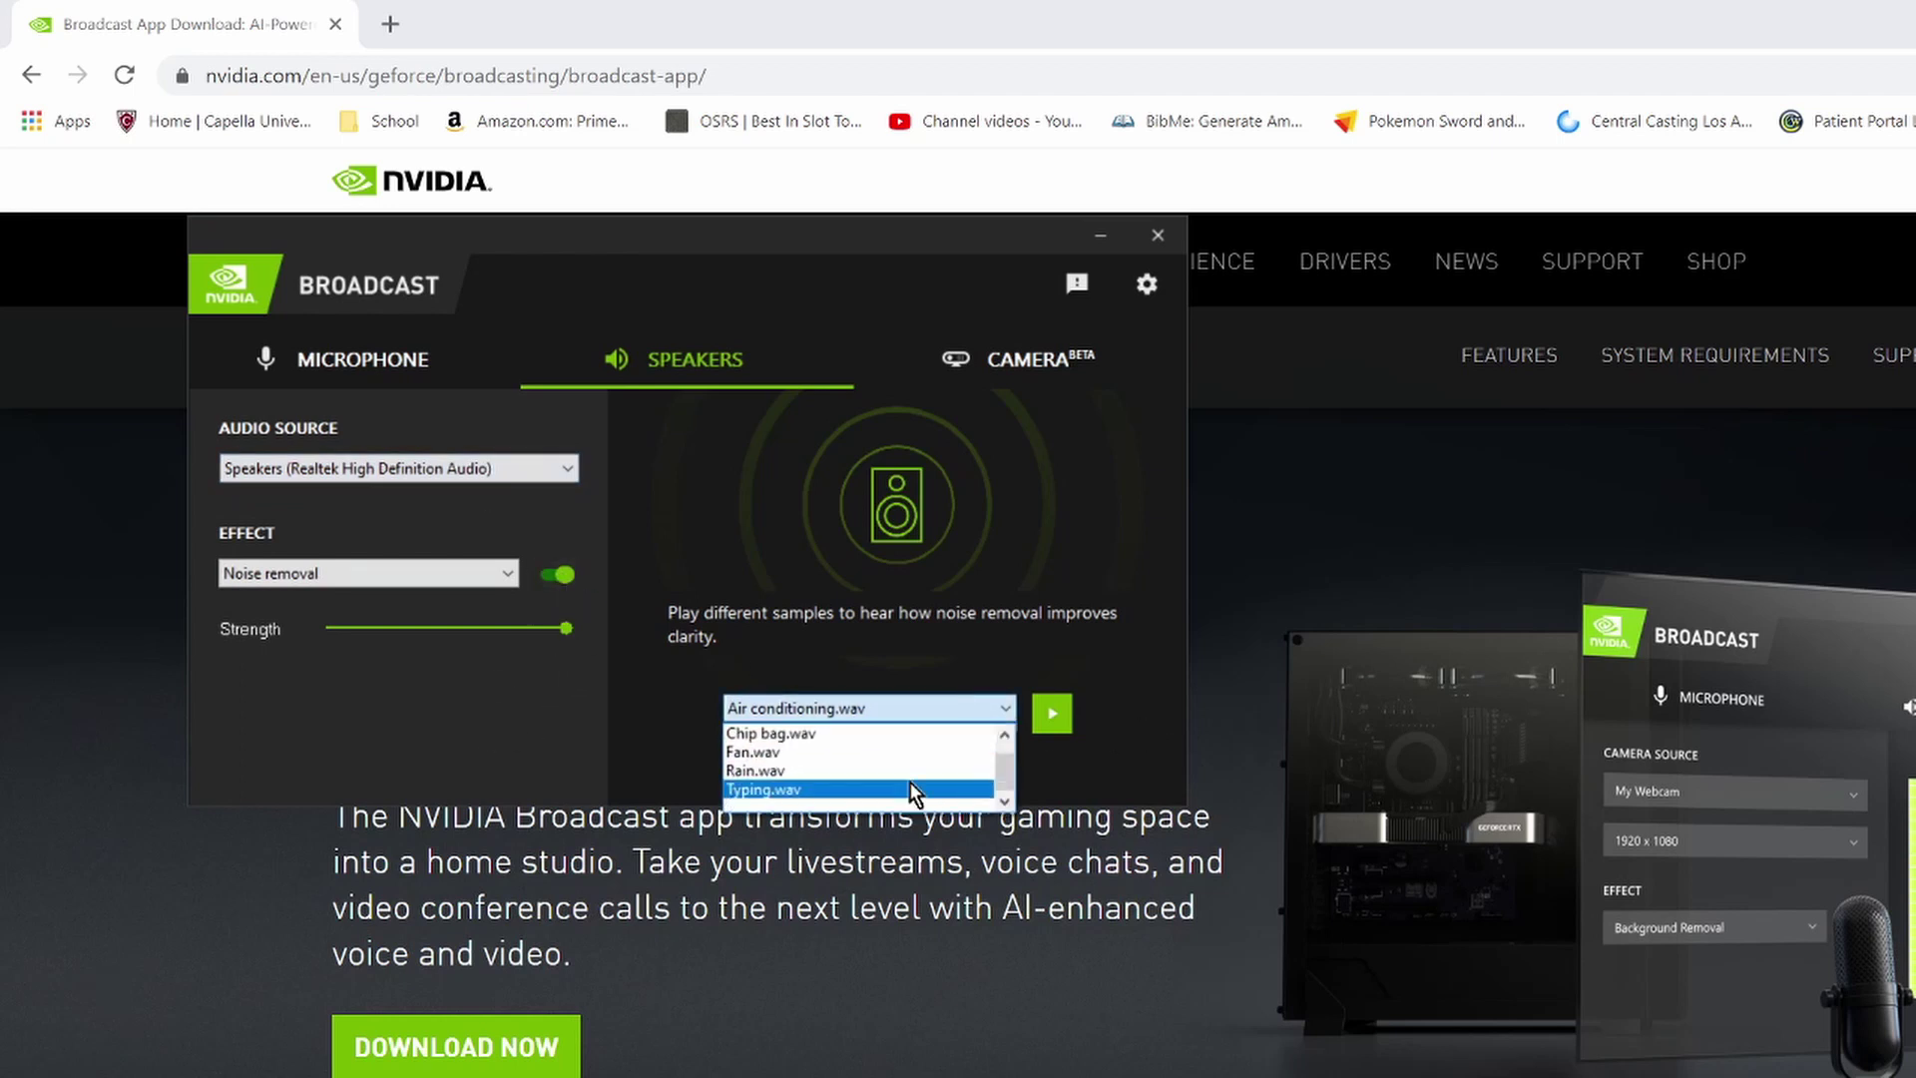
scroll(859, 789, "down", 1)
scroll(865, 772, "up", 1)
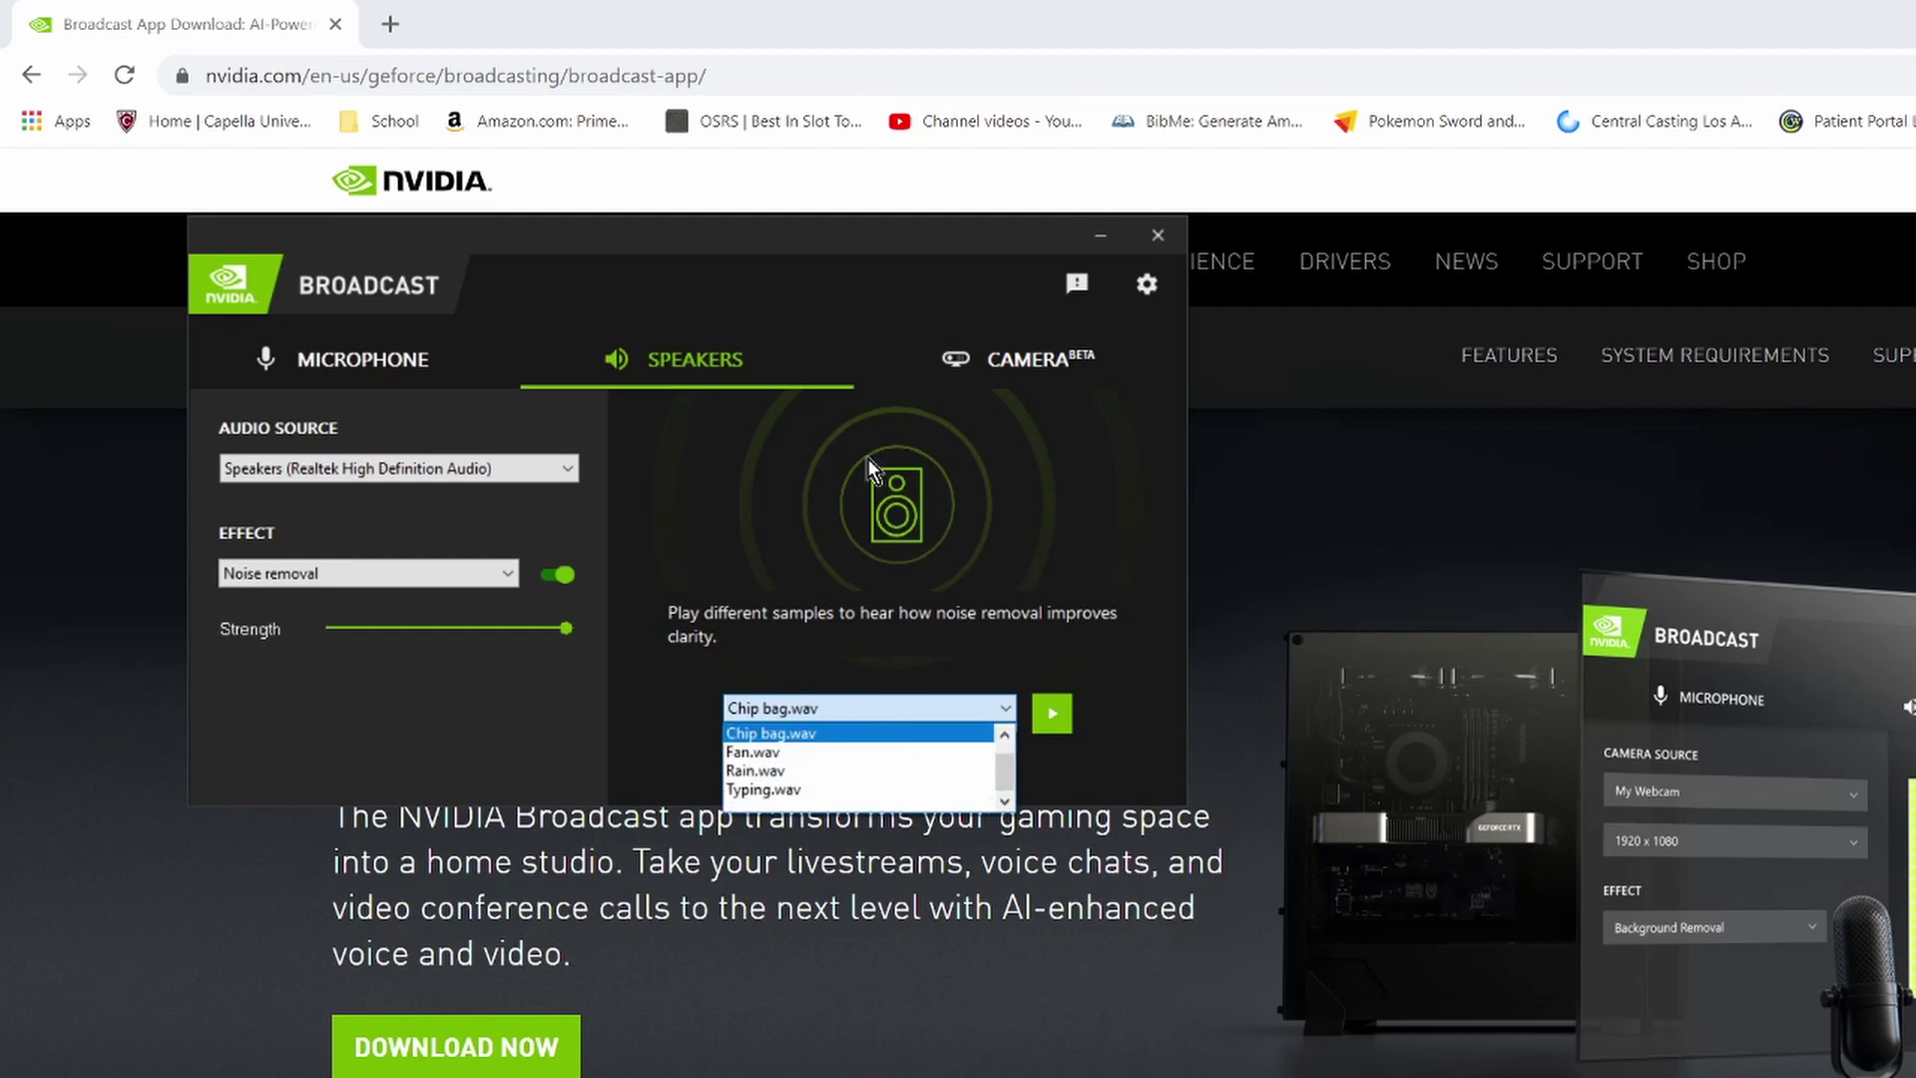
left_click(1010, 360)
left_click(1011, 359)
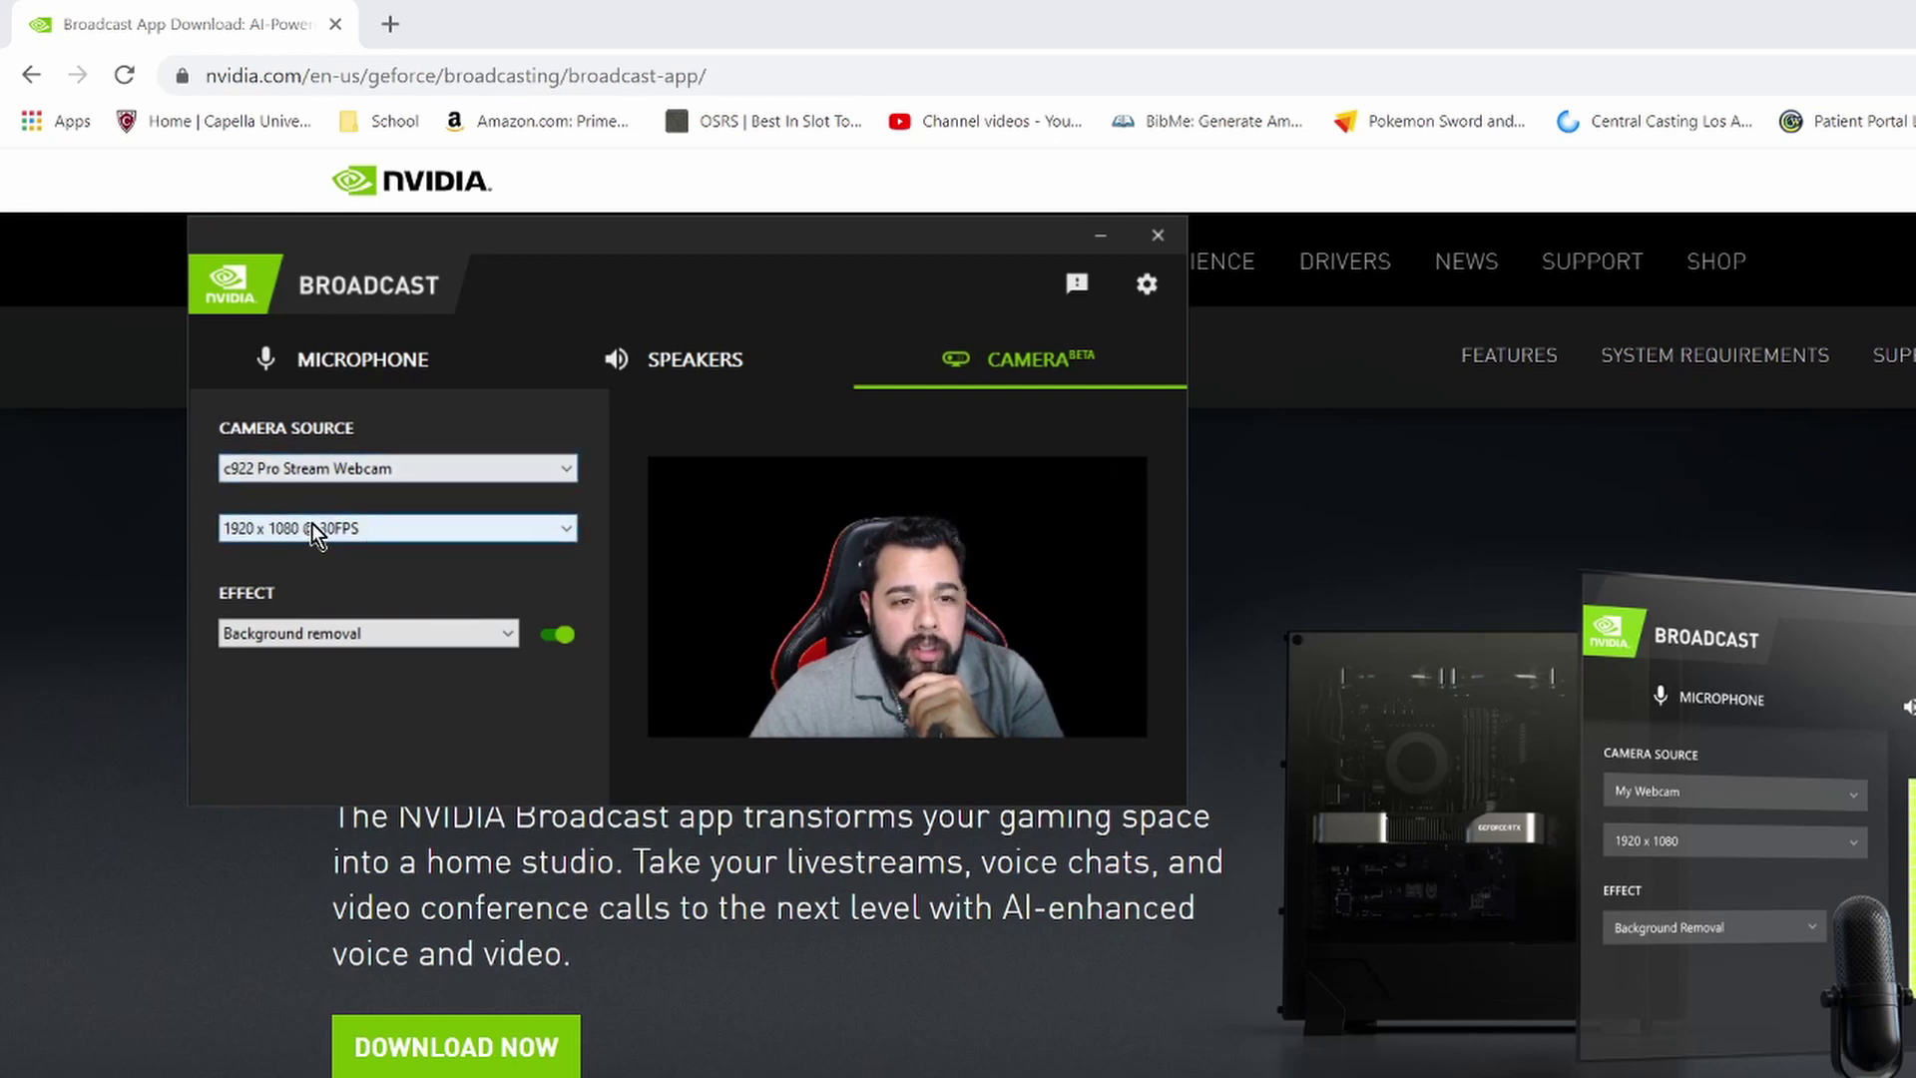
Keep 1920 x 1080 @ 30FPS and try the Background blur and Background replacement webcam effects
left_click(513, 543)
left_click(413, 712)
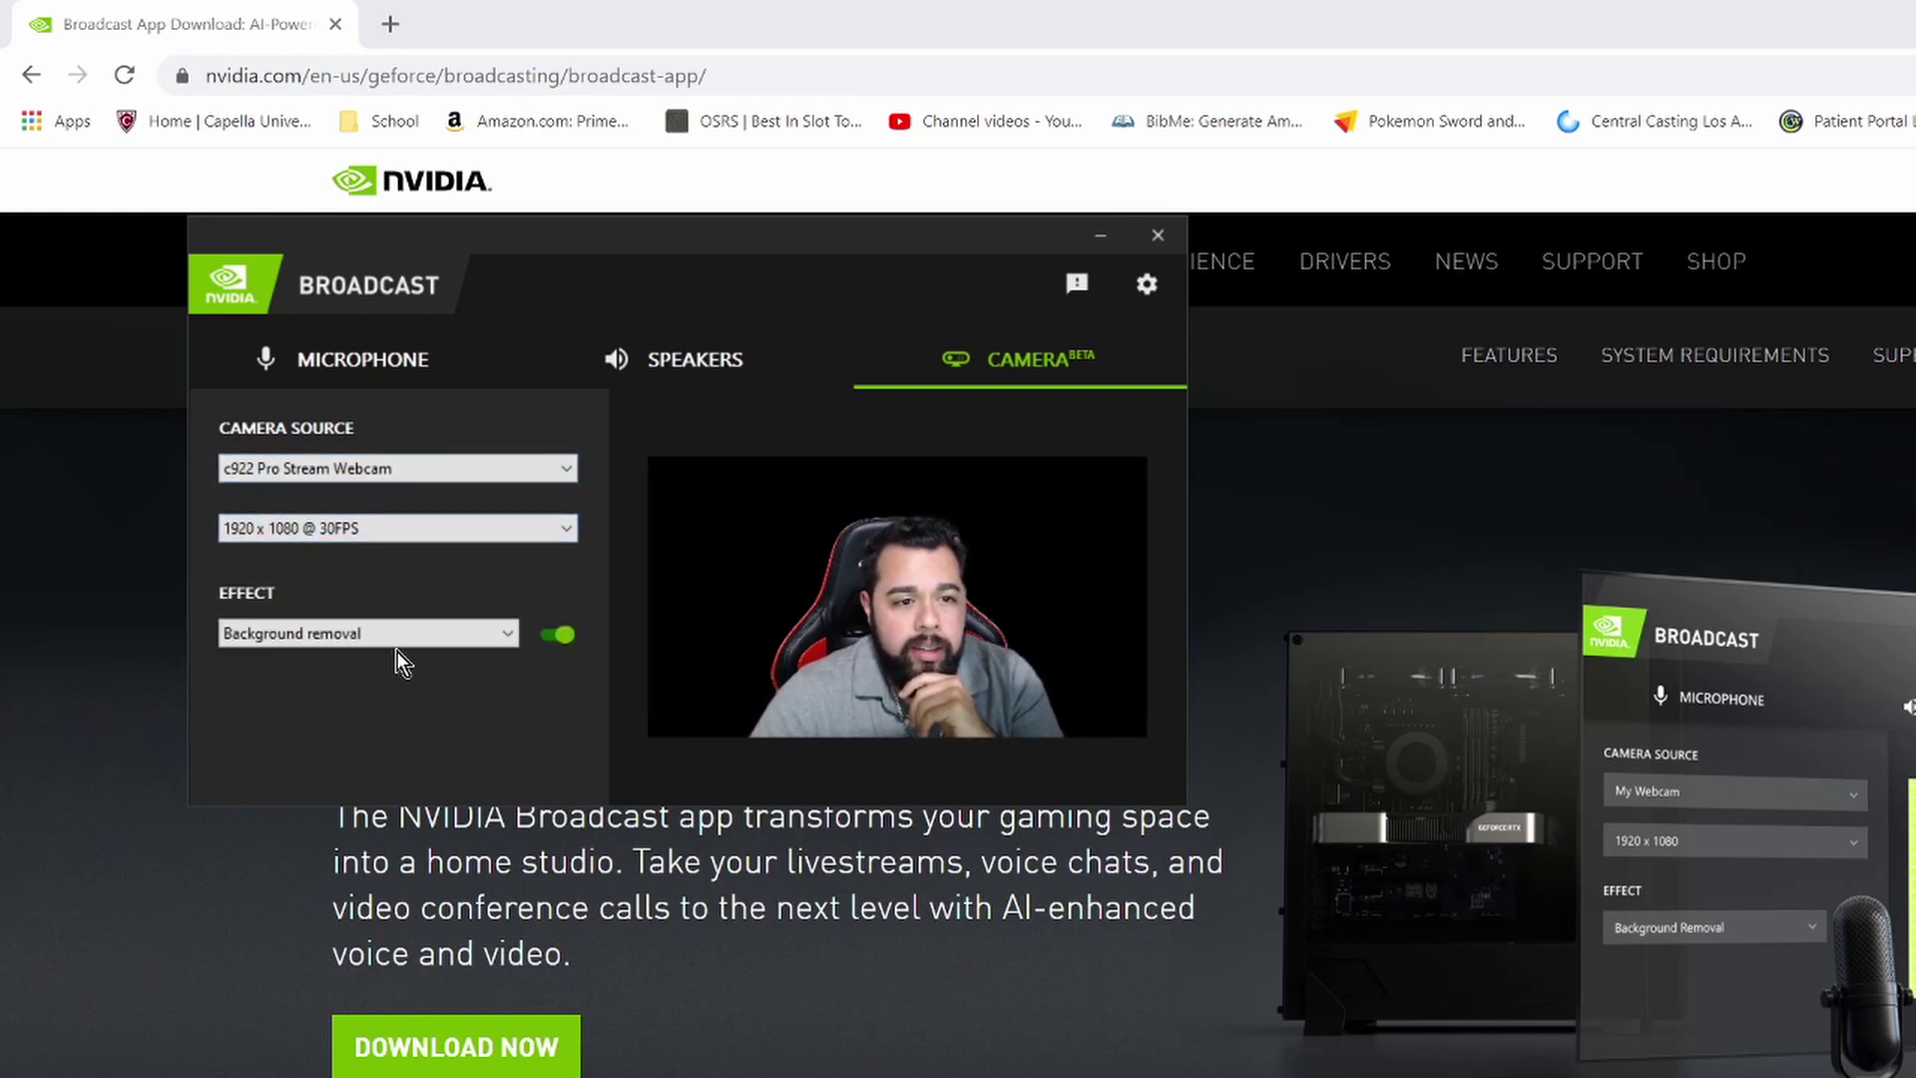
left_click(399, 640)
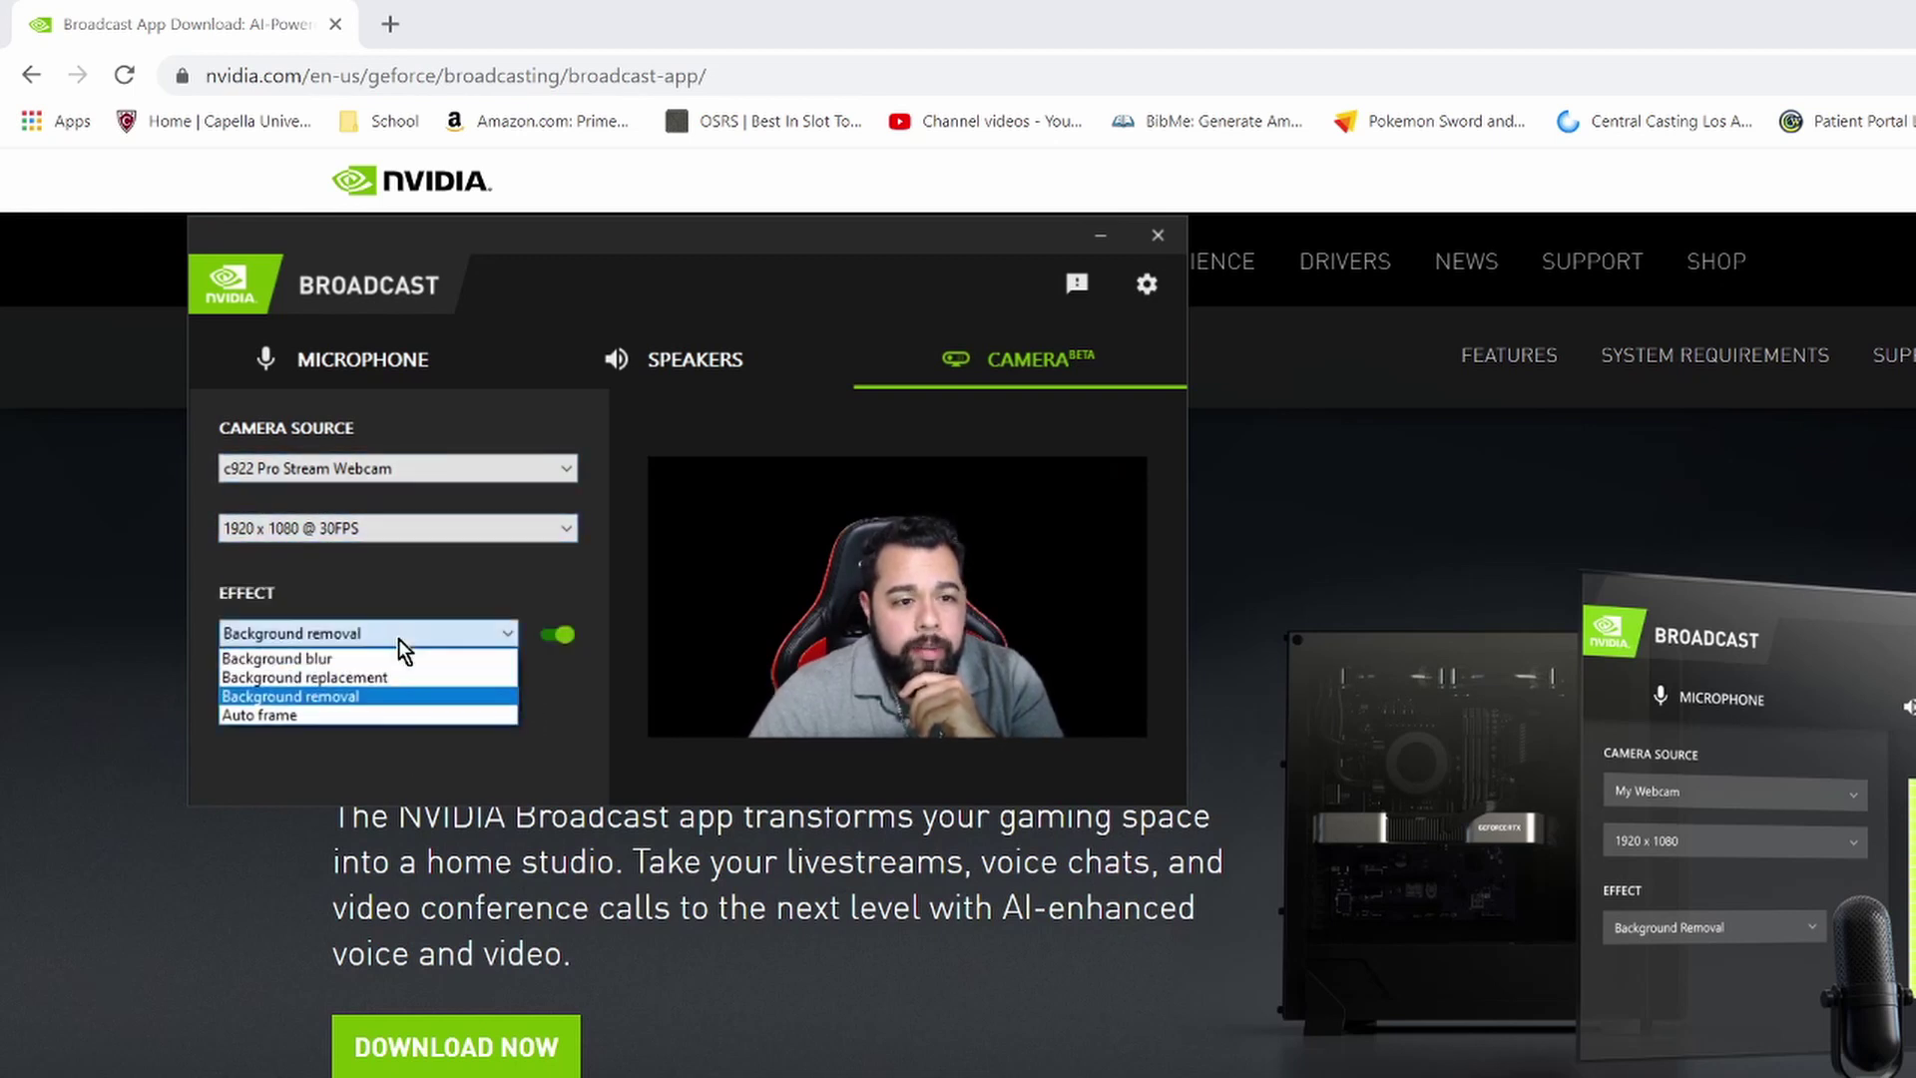
left_click(460, 659)
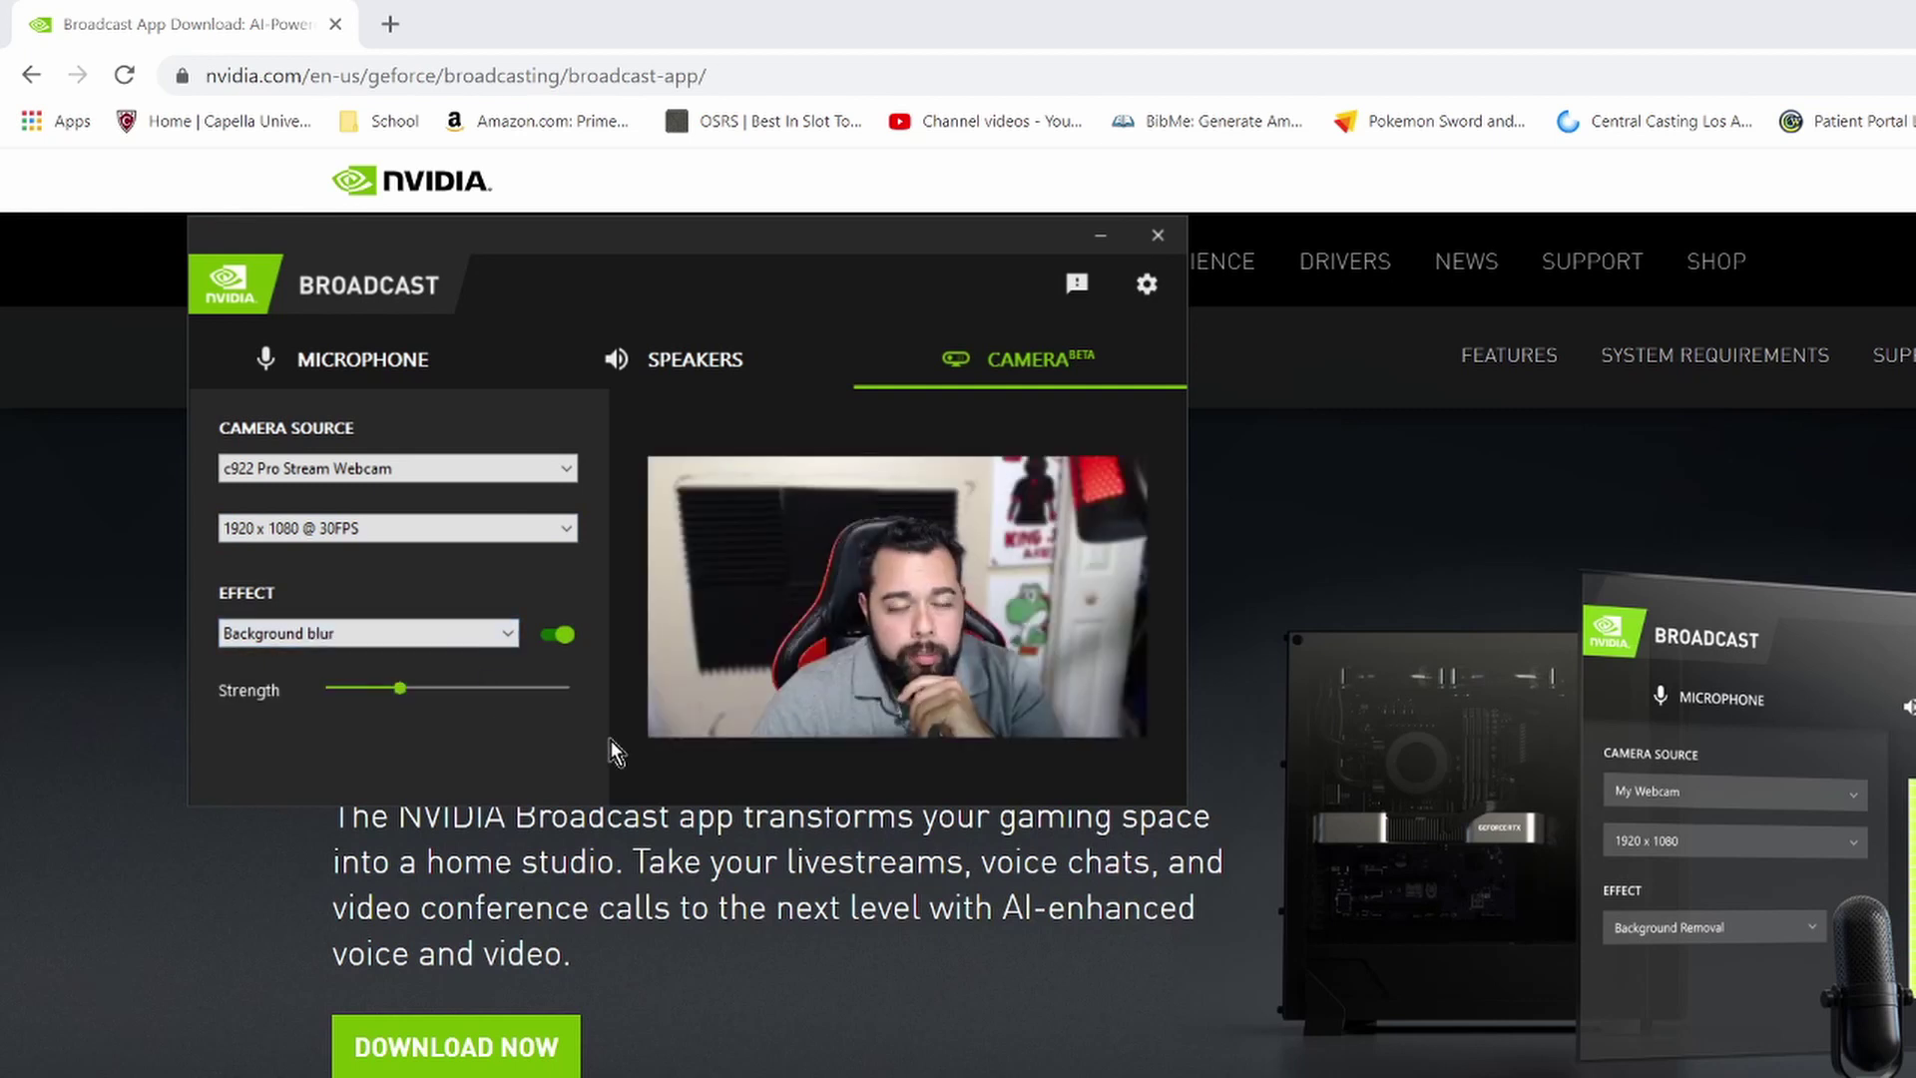
left_click(502, 636)
left_click(450, 675)
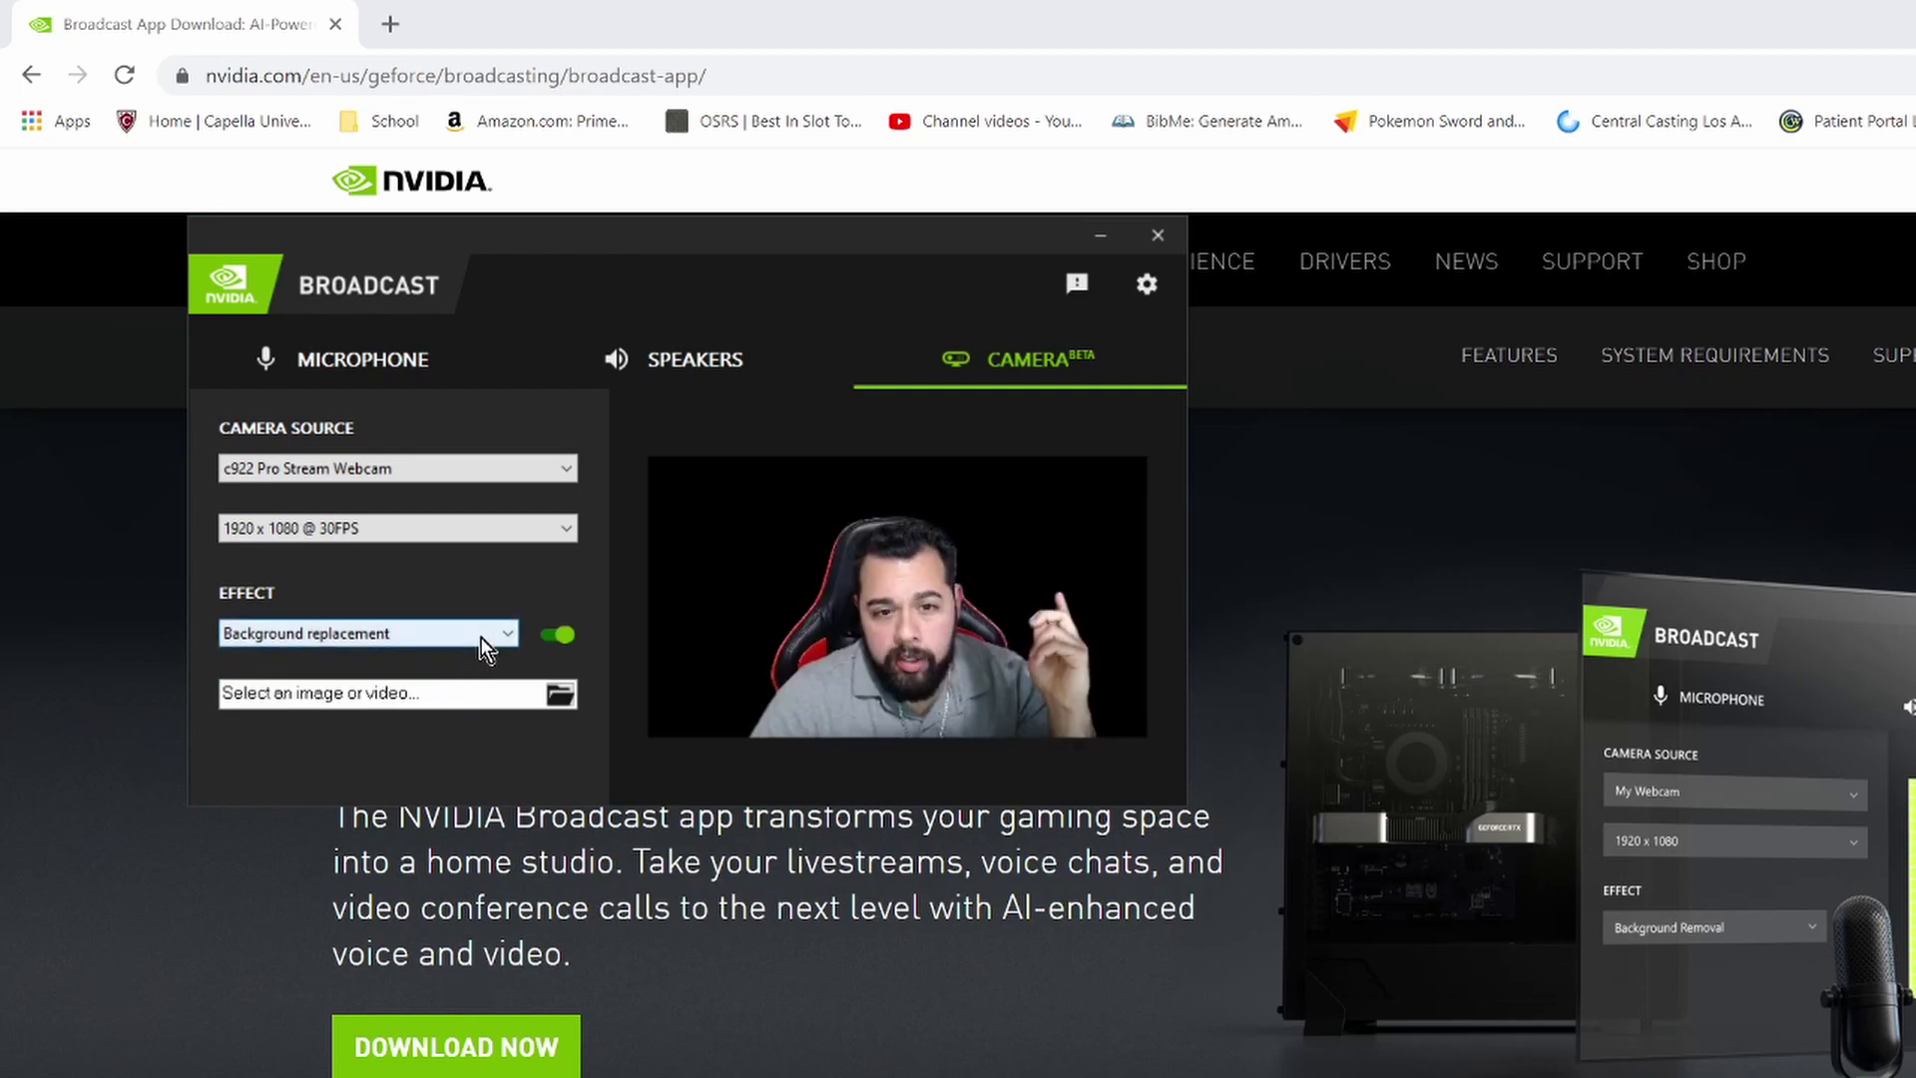
Try Background removal and Auto frame, finishing with Background removal as the webcam effect
left_click(487, 640)
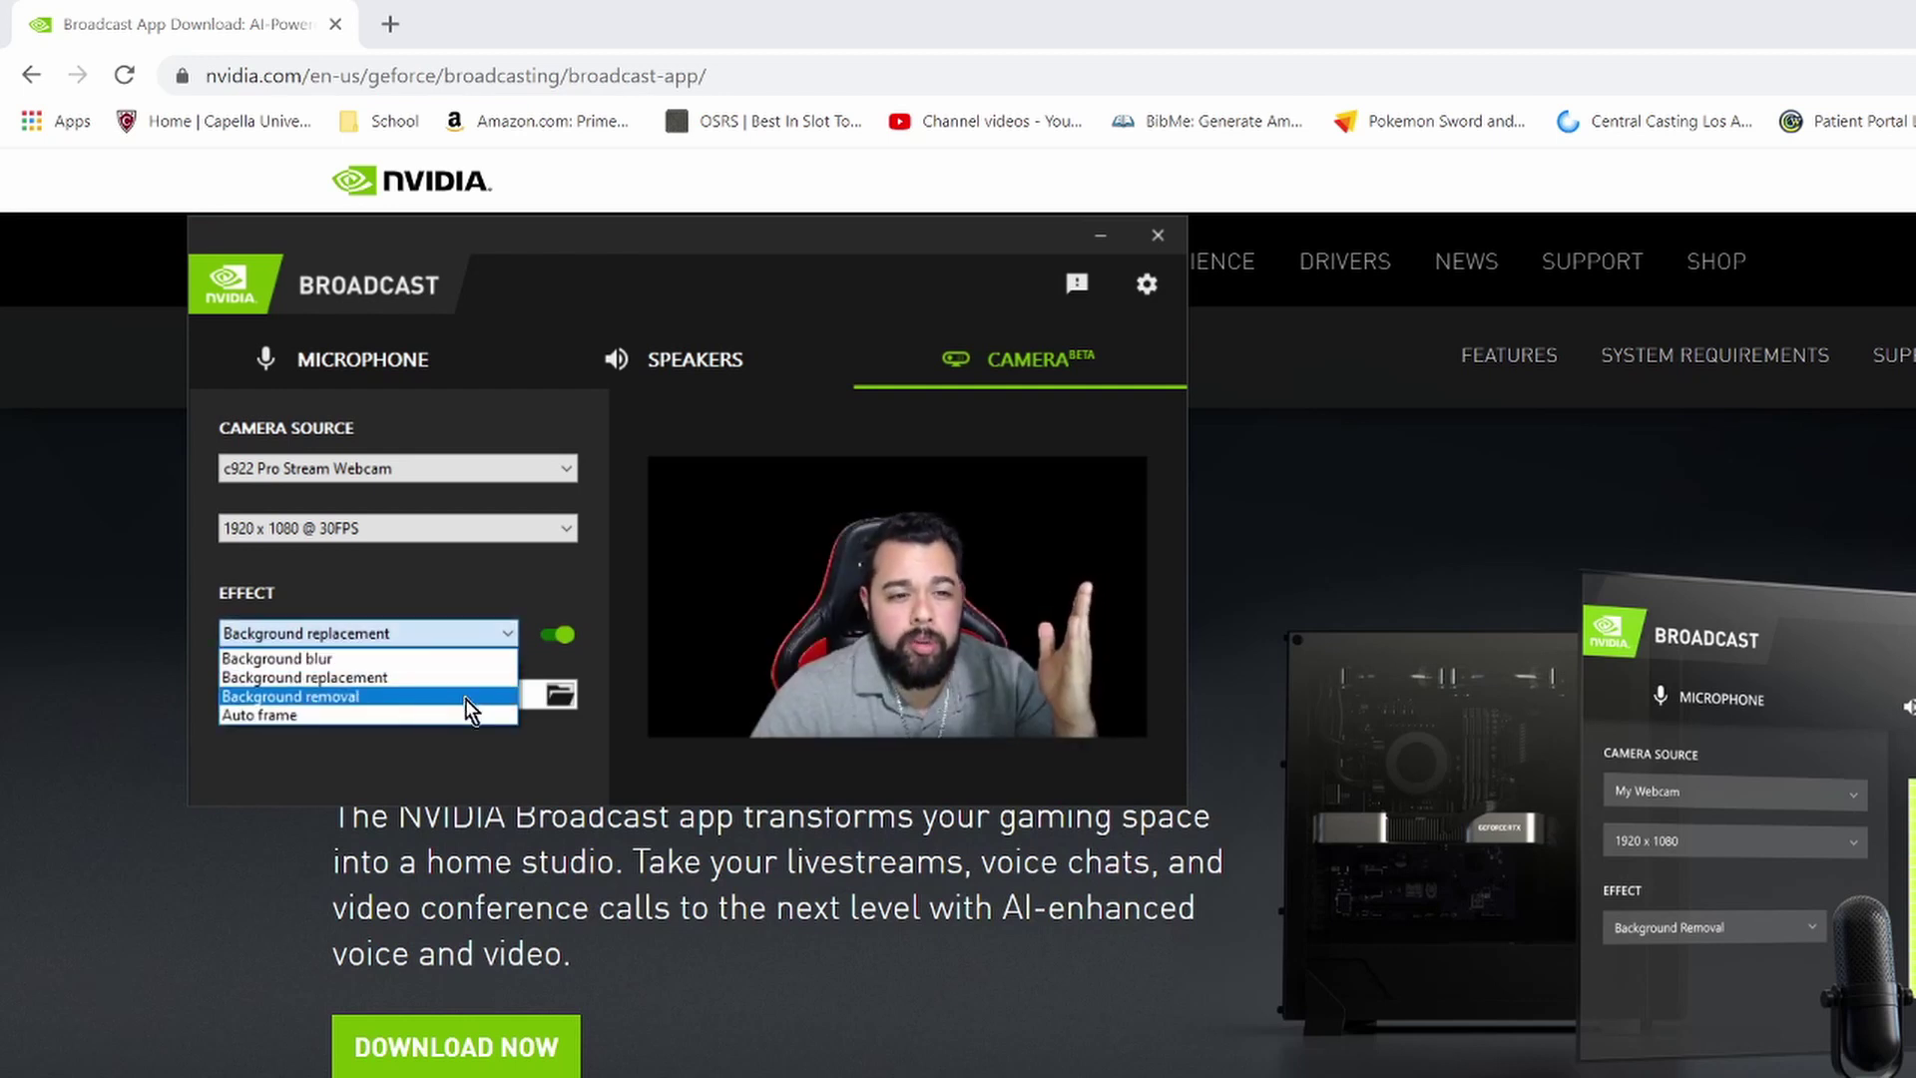
left_click(466, 698)
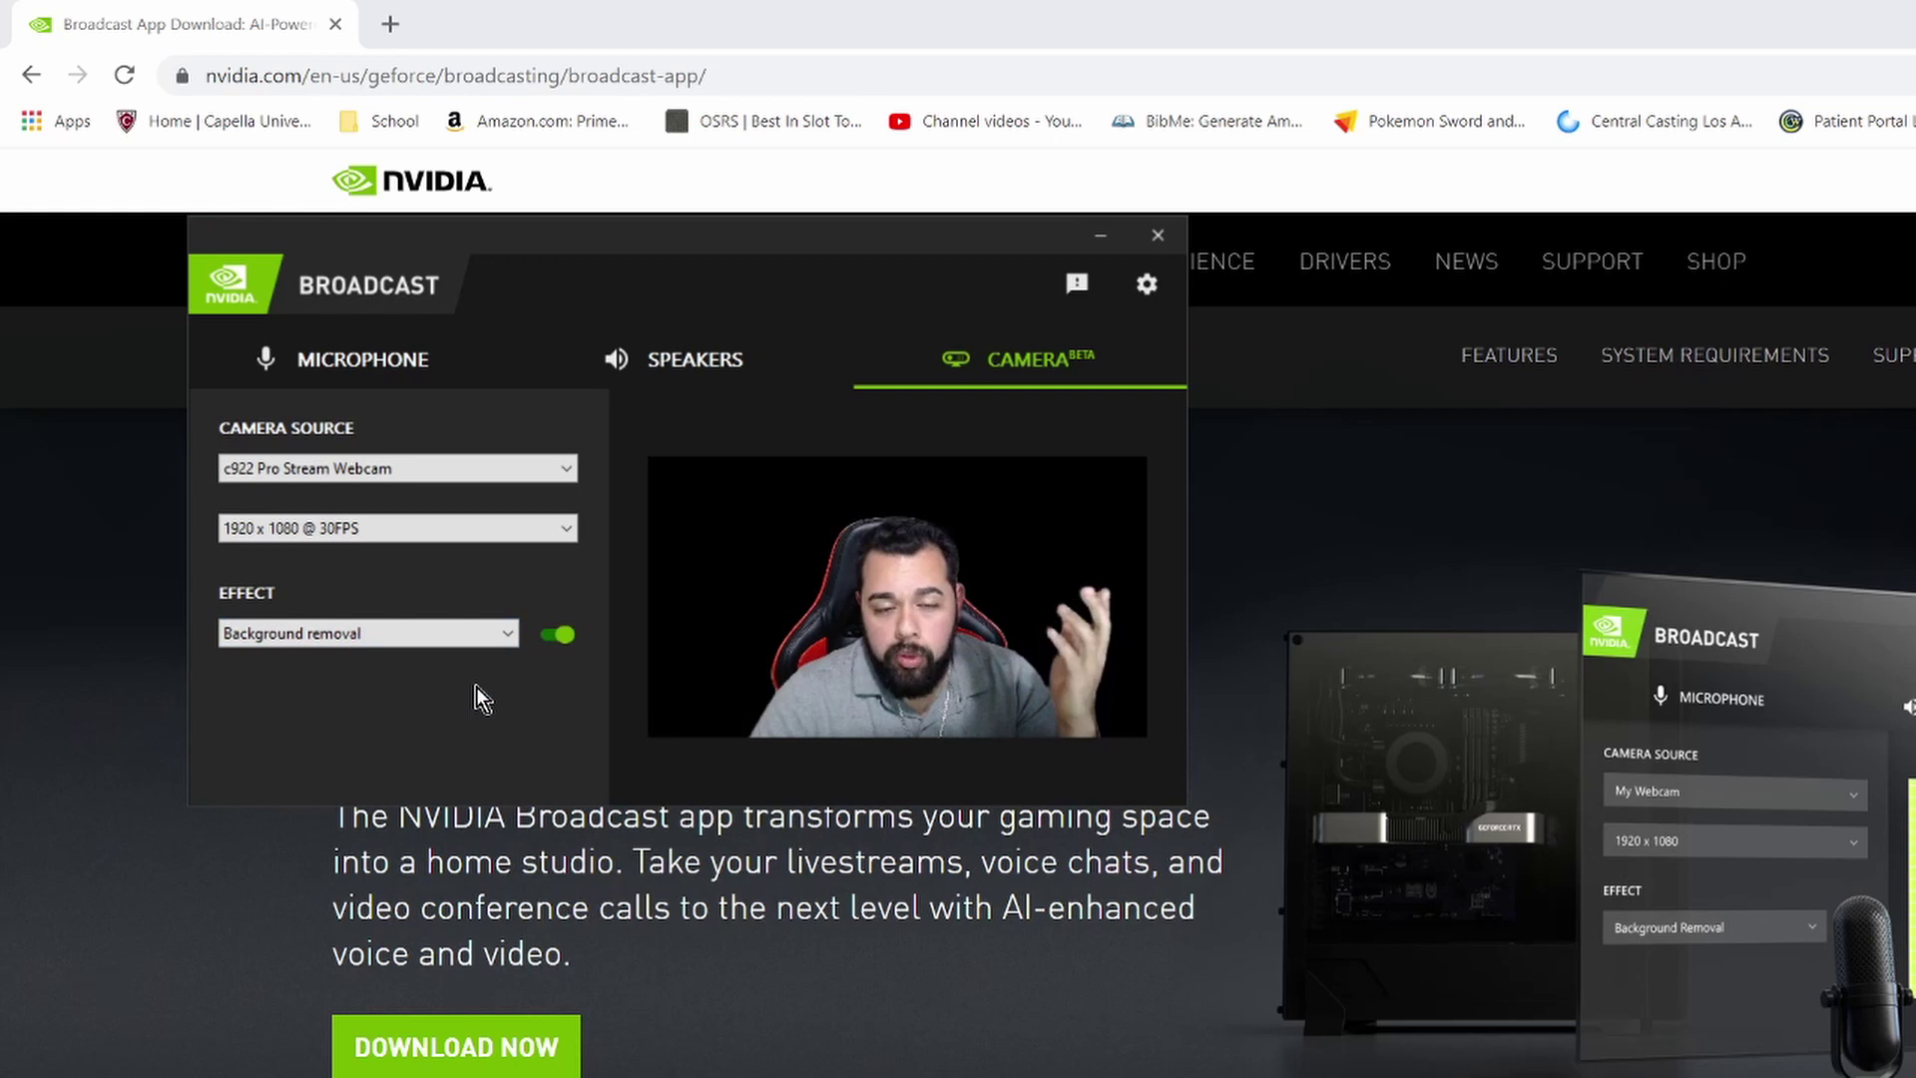
left_click(487, 637)
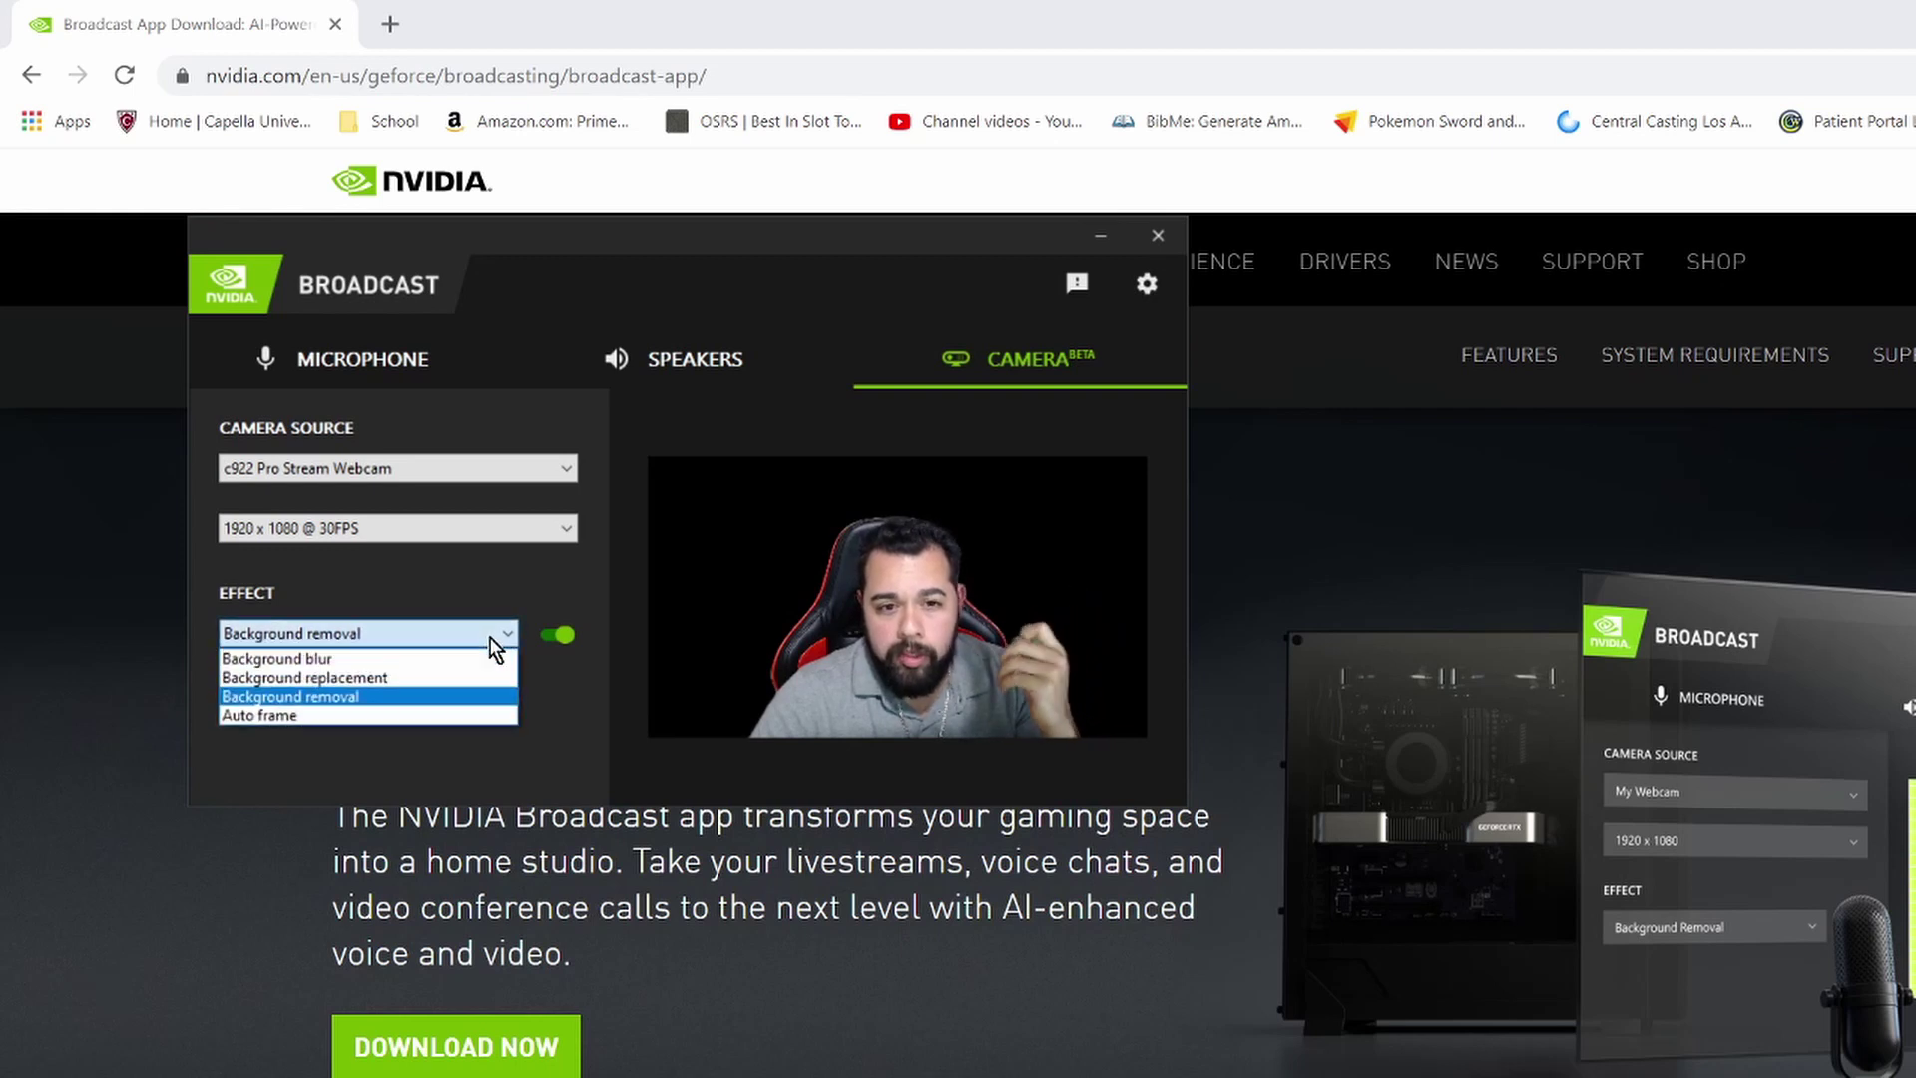
left_click(408, 713)
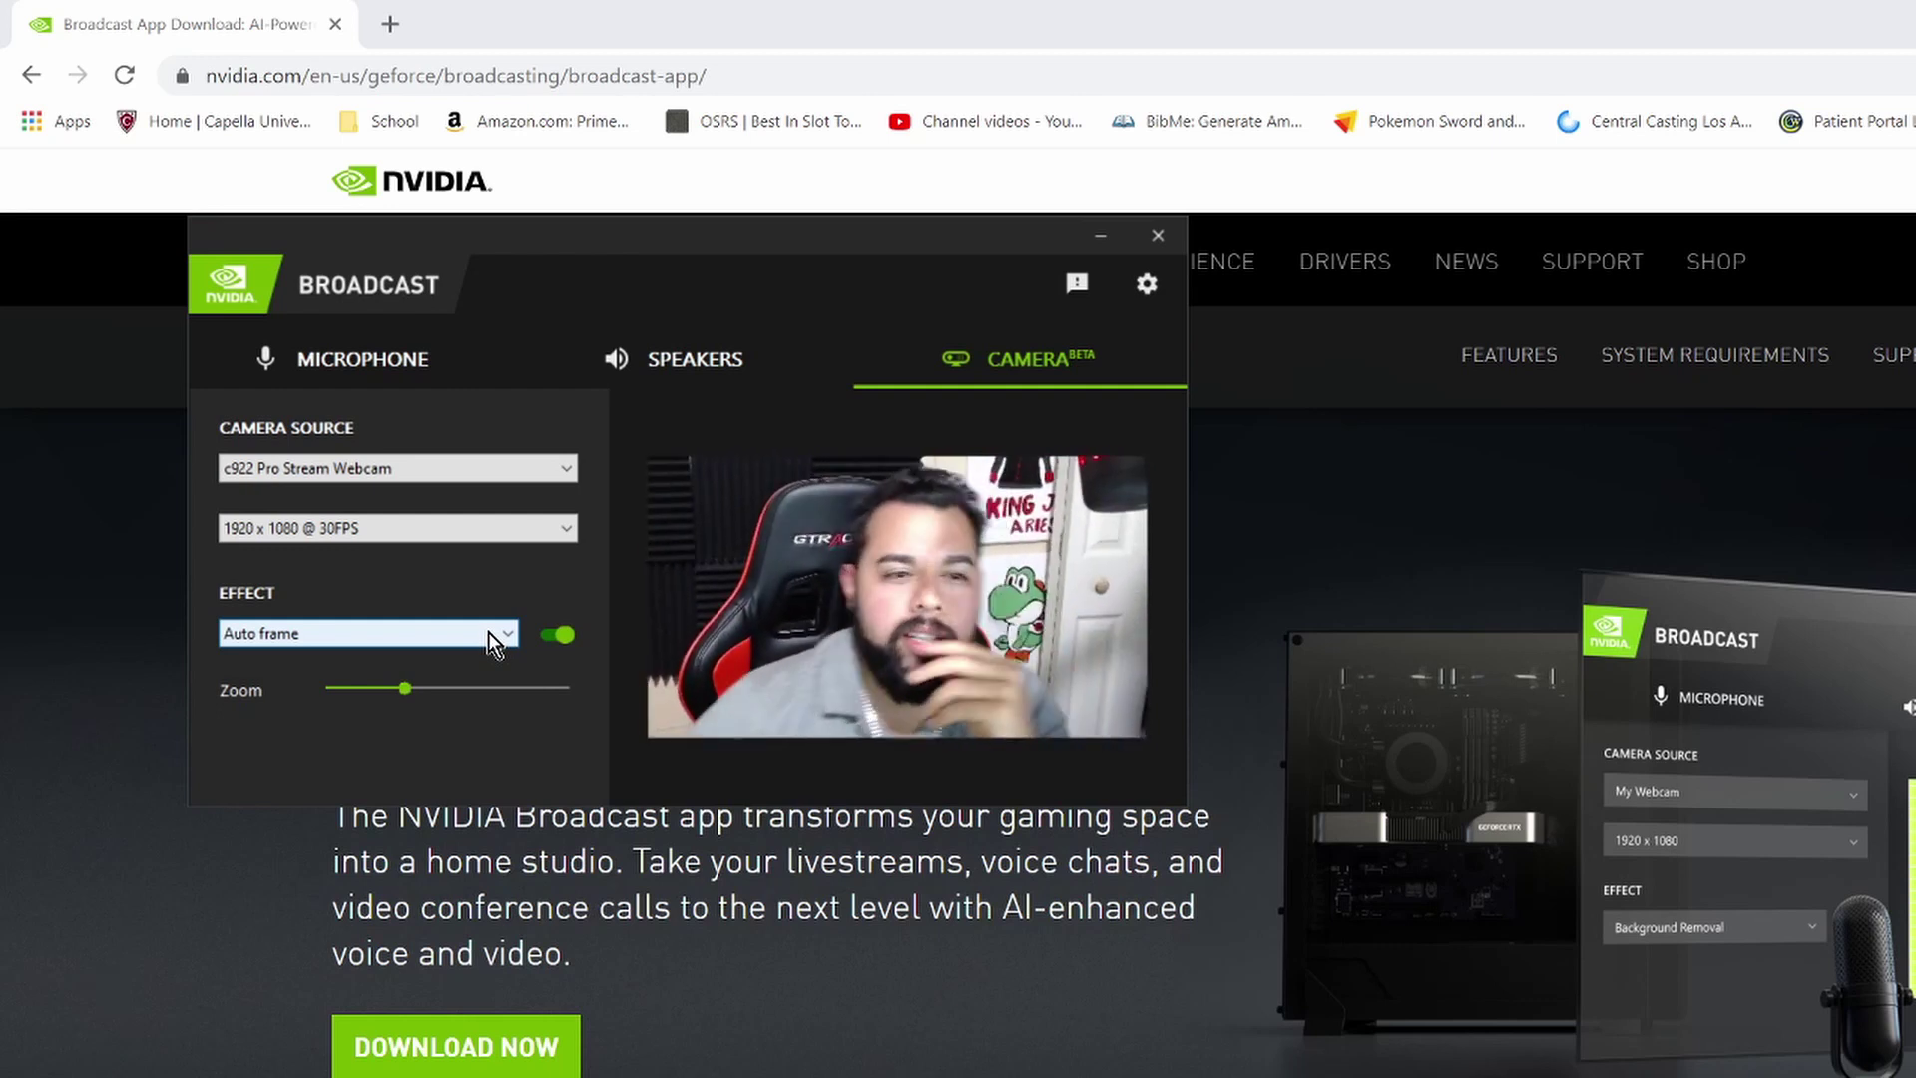
left_click(488, 632)
left_click(442, 694)
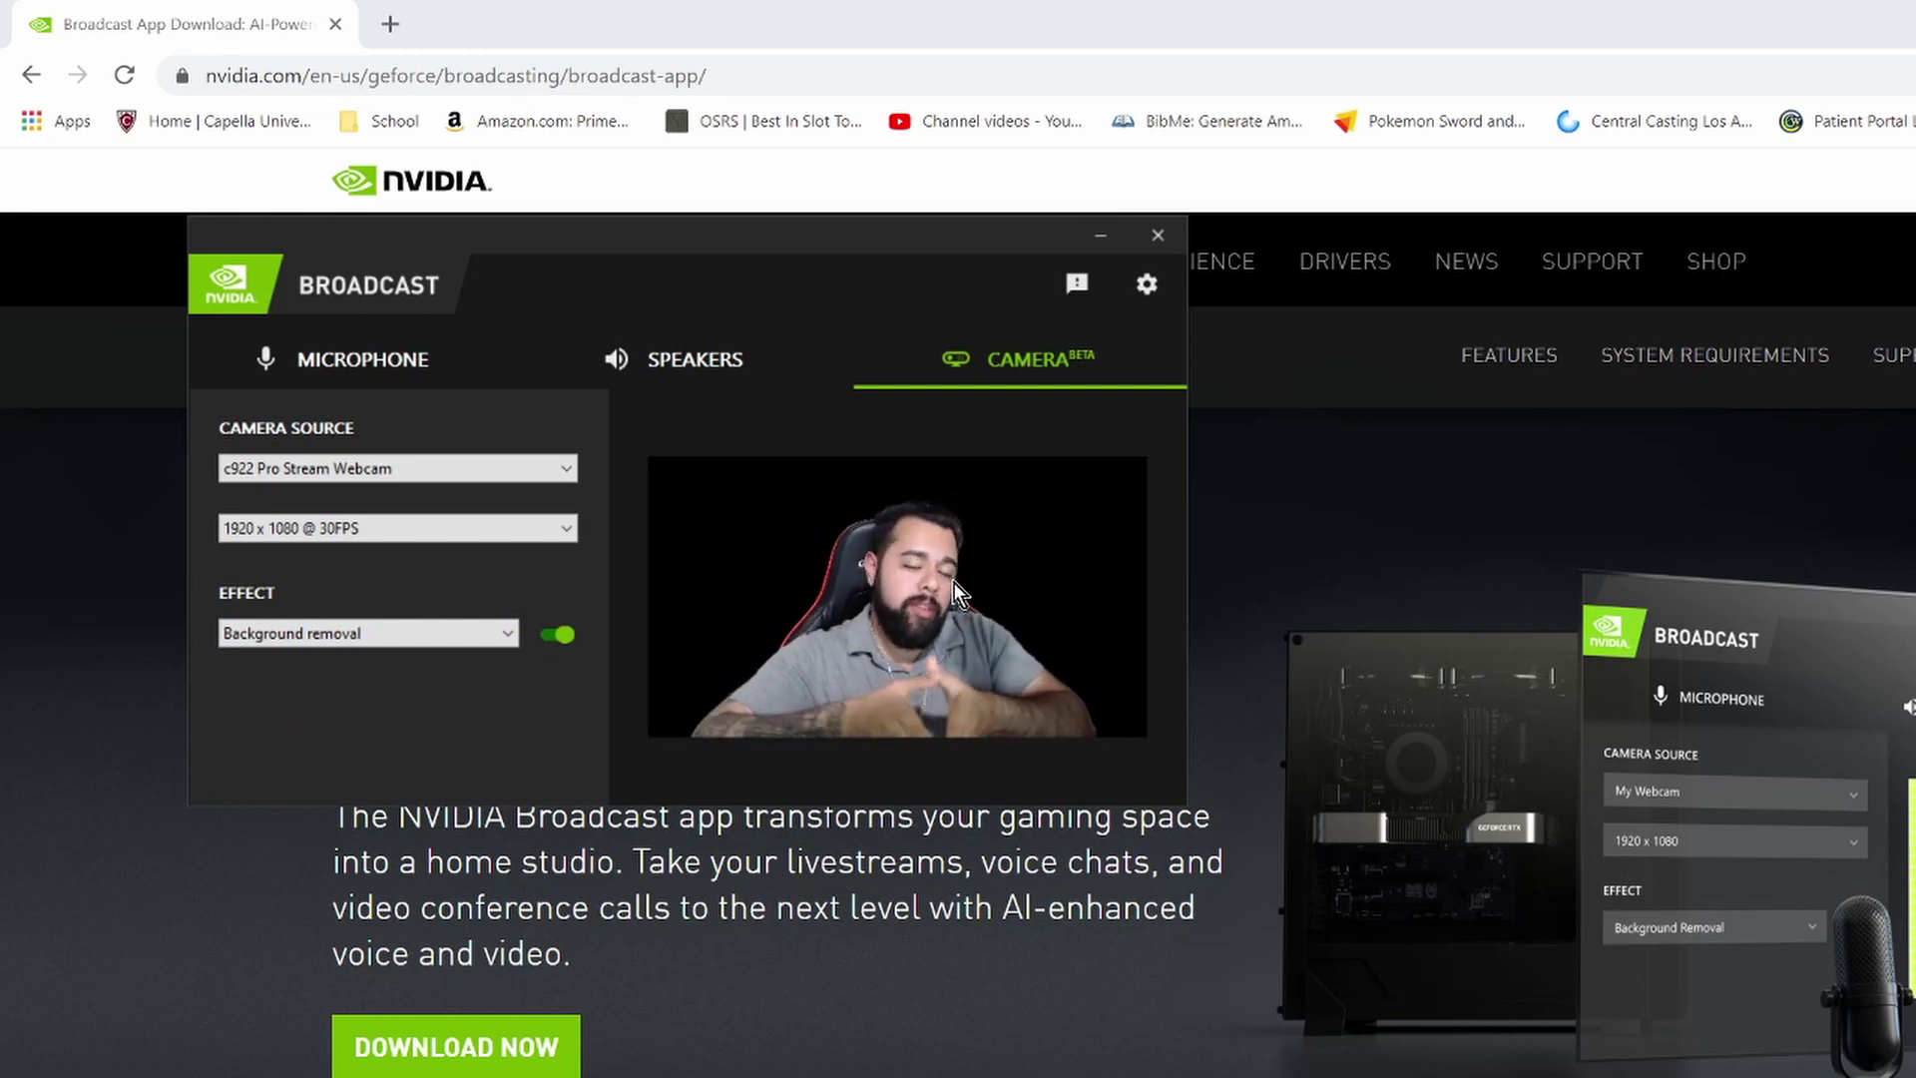
Look through the Speakers, Microphone and Camera sections, ending on the Microphone settings
left_click(652, 376)
left_click(473, 361)
left_click(1050, 365)
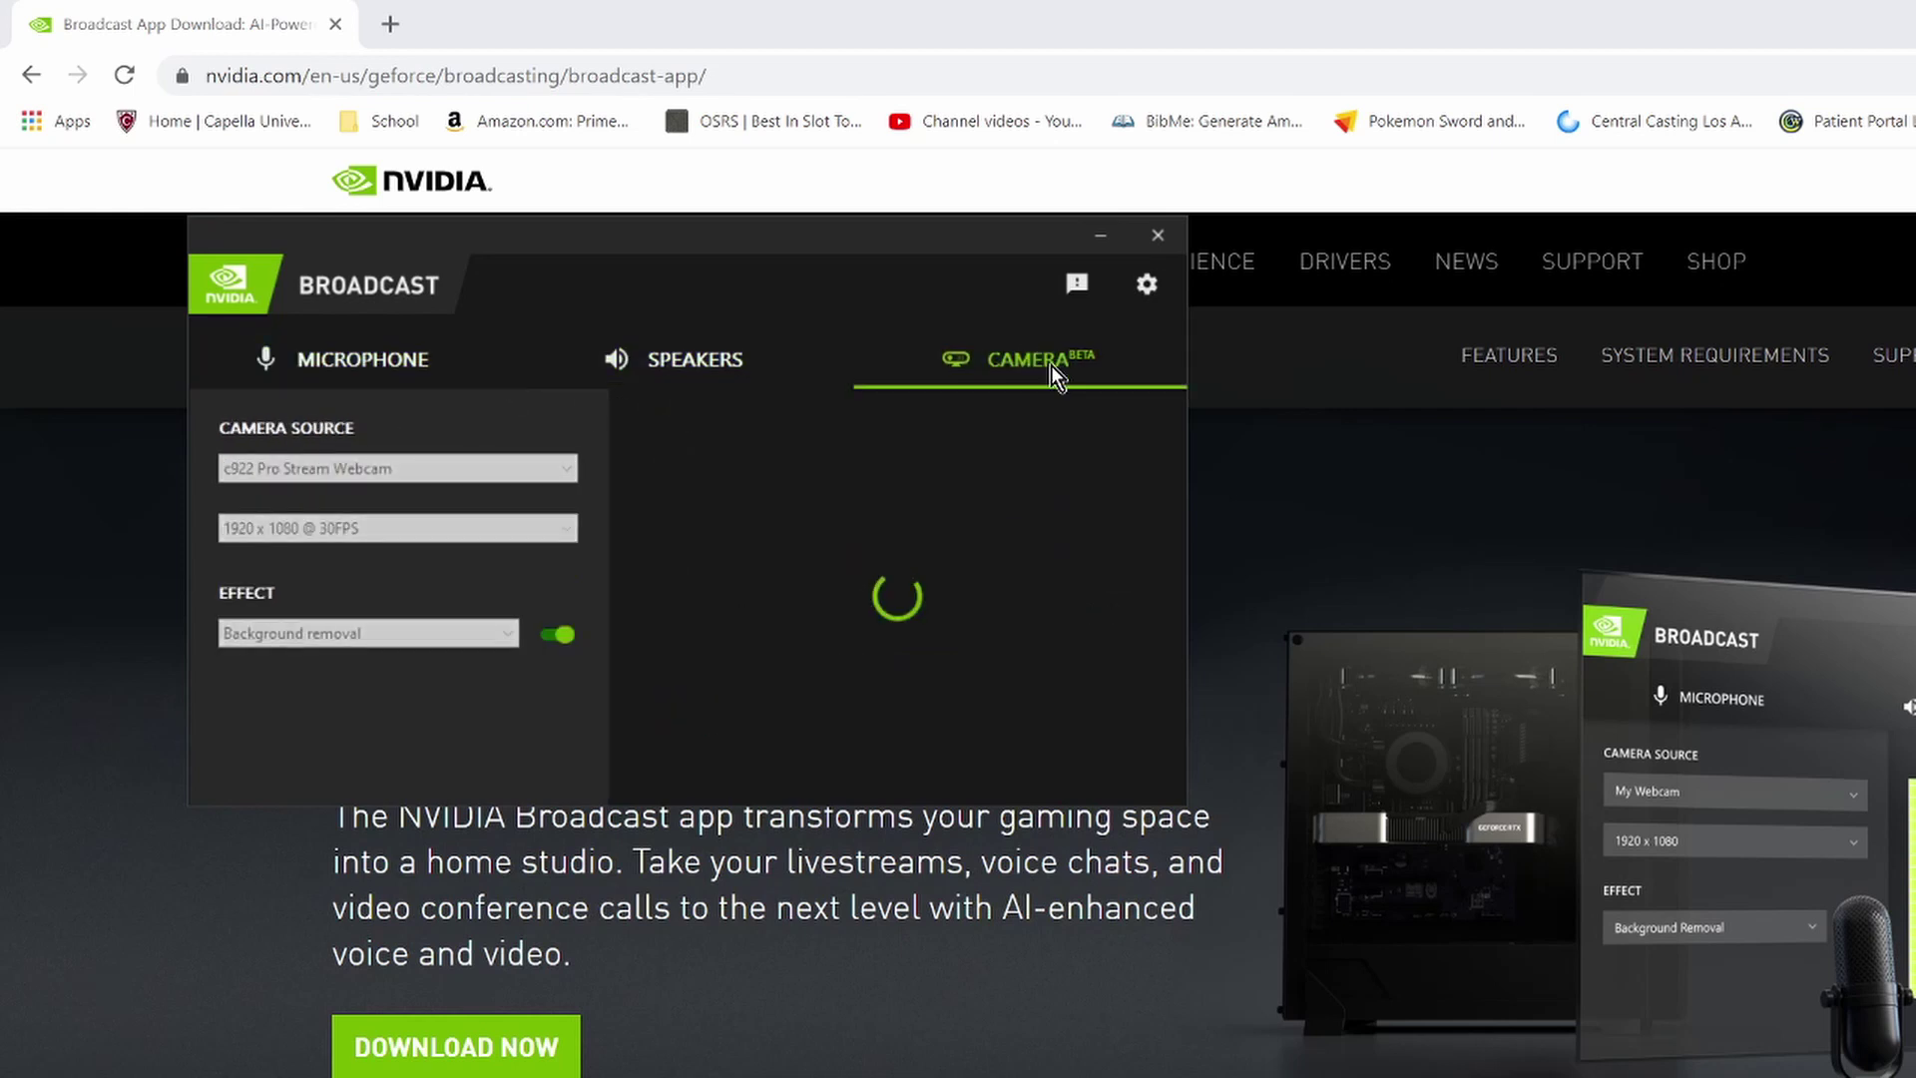
left_click(705, 360)
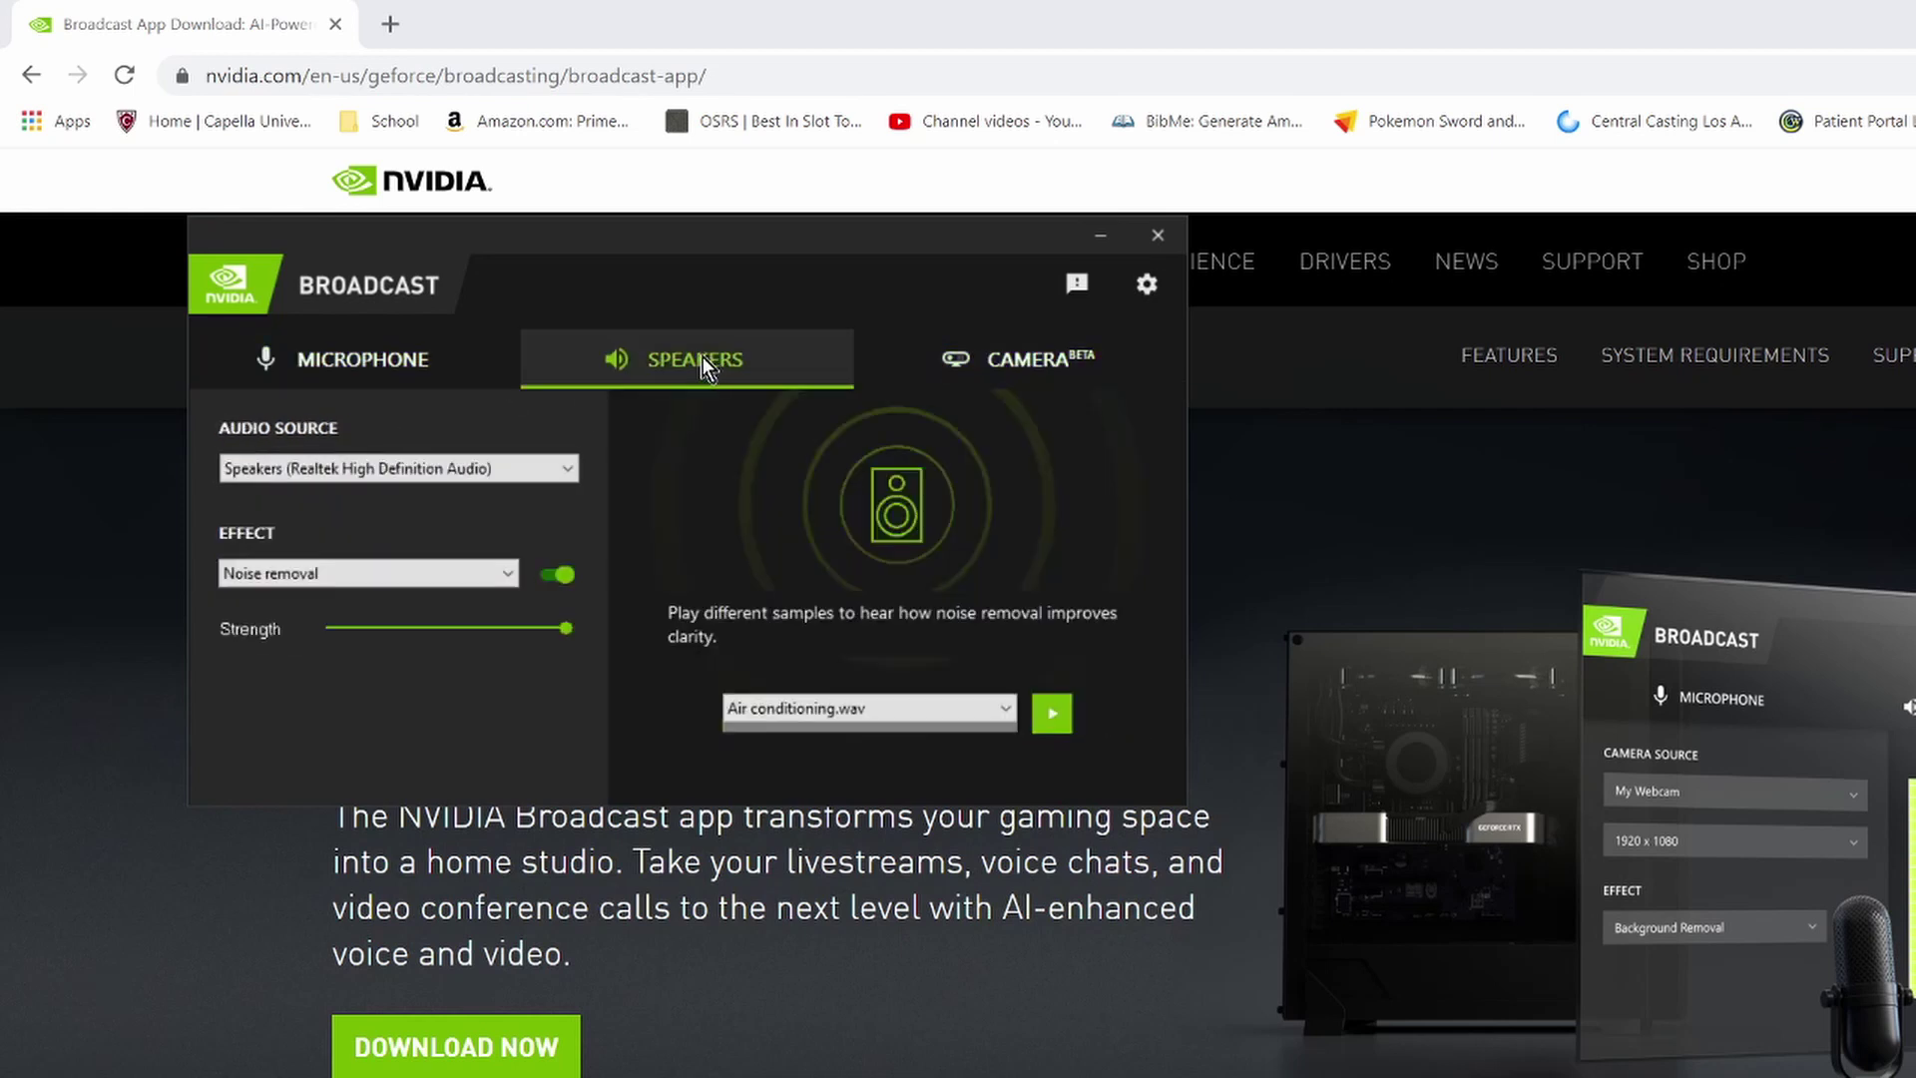
left_click(398, 374)
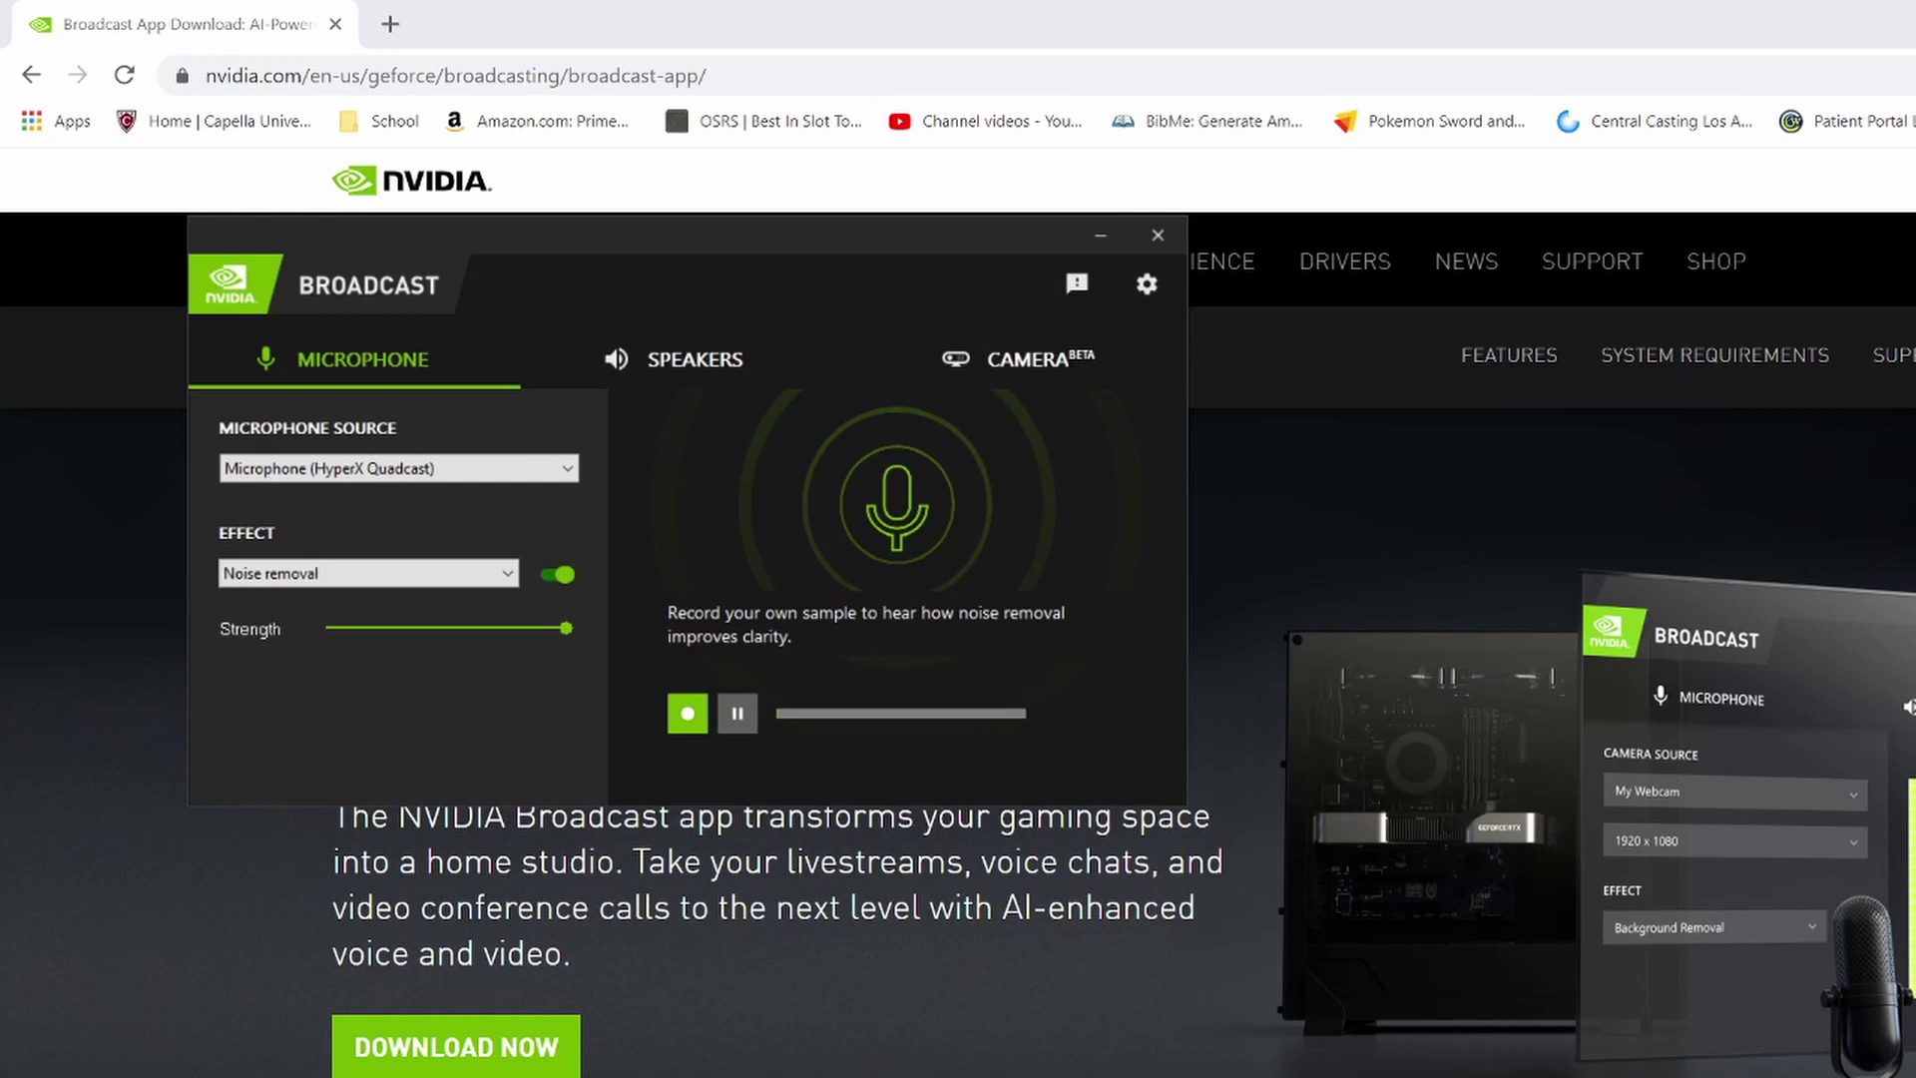
key("super+x")
left_click(281, 866)
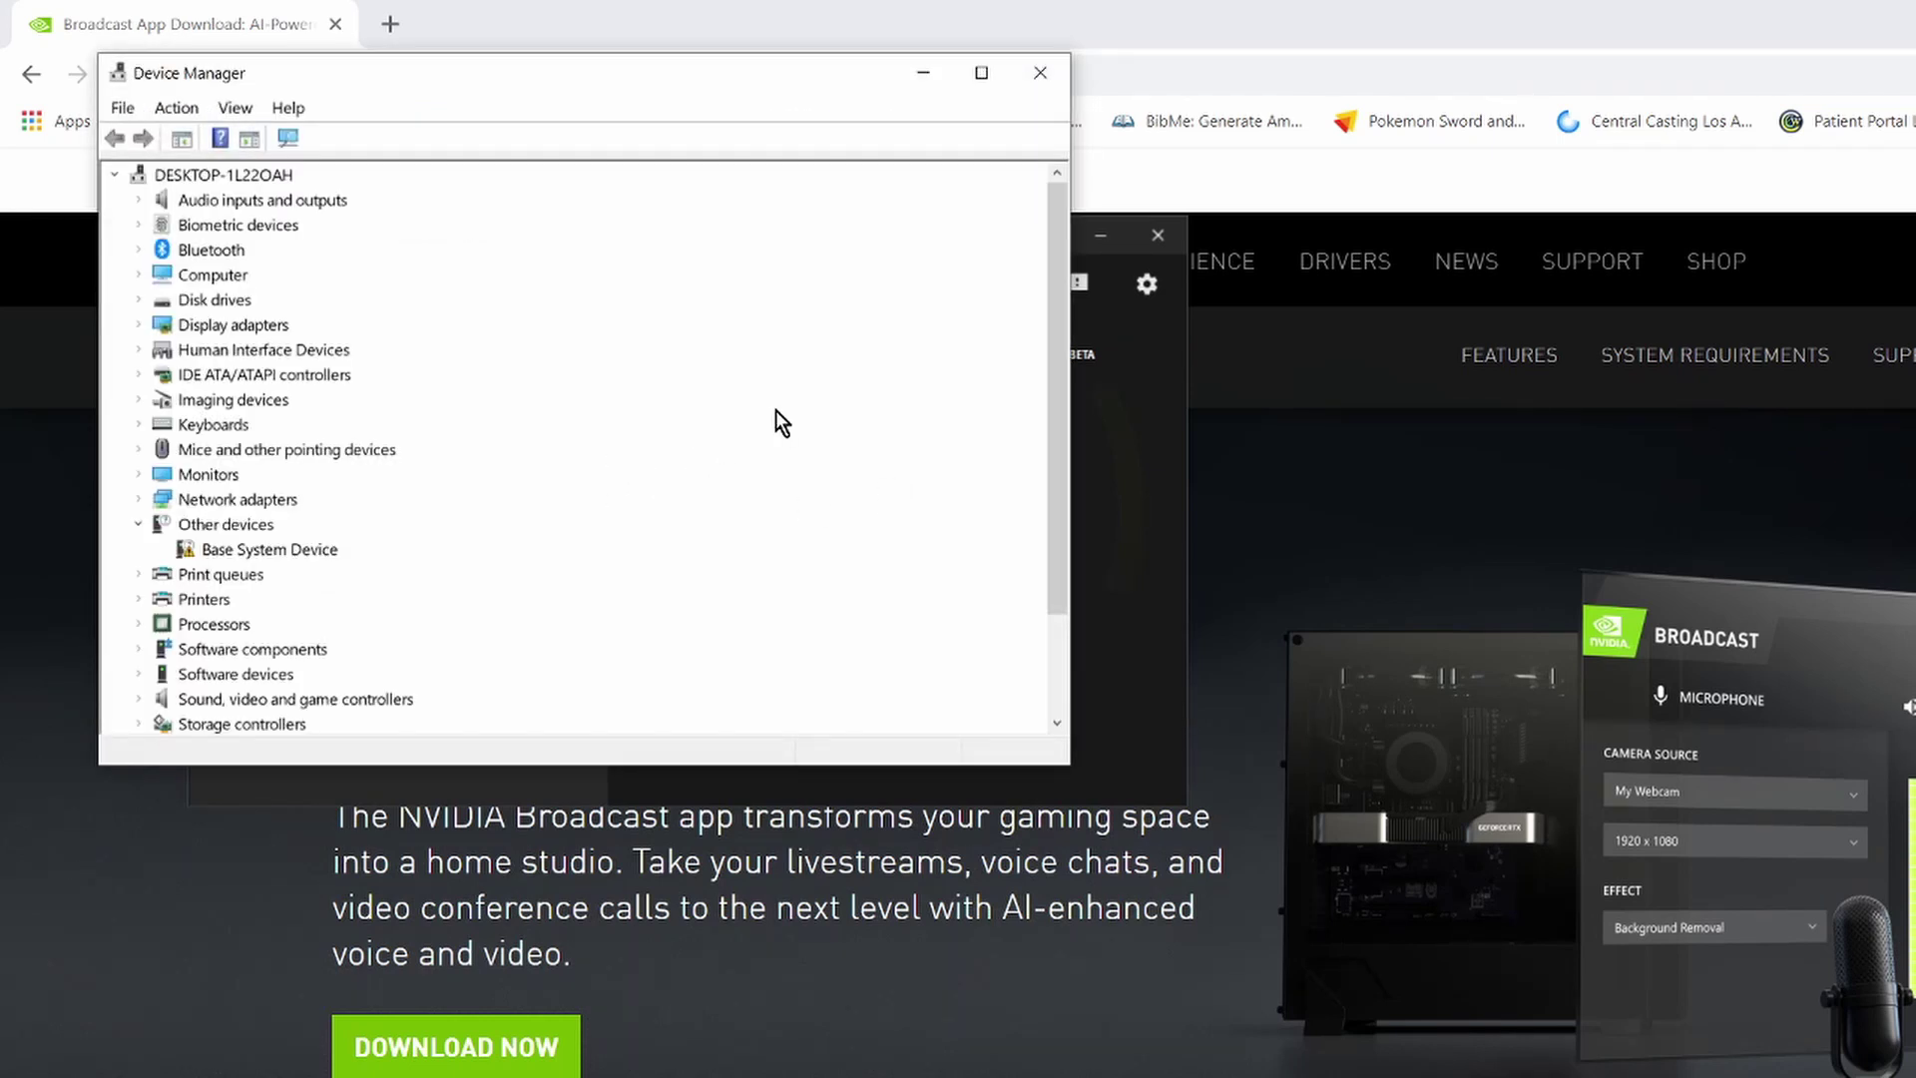
left_click(145, 199)
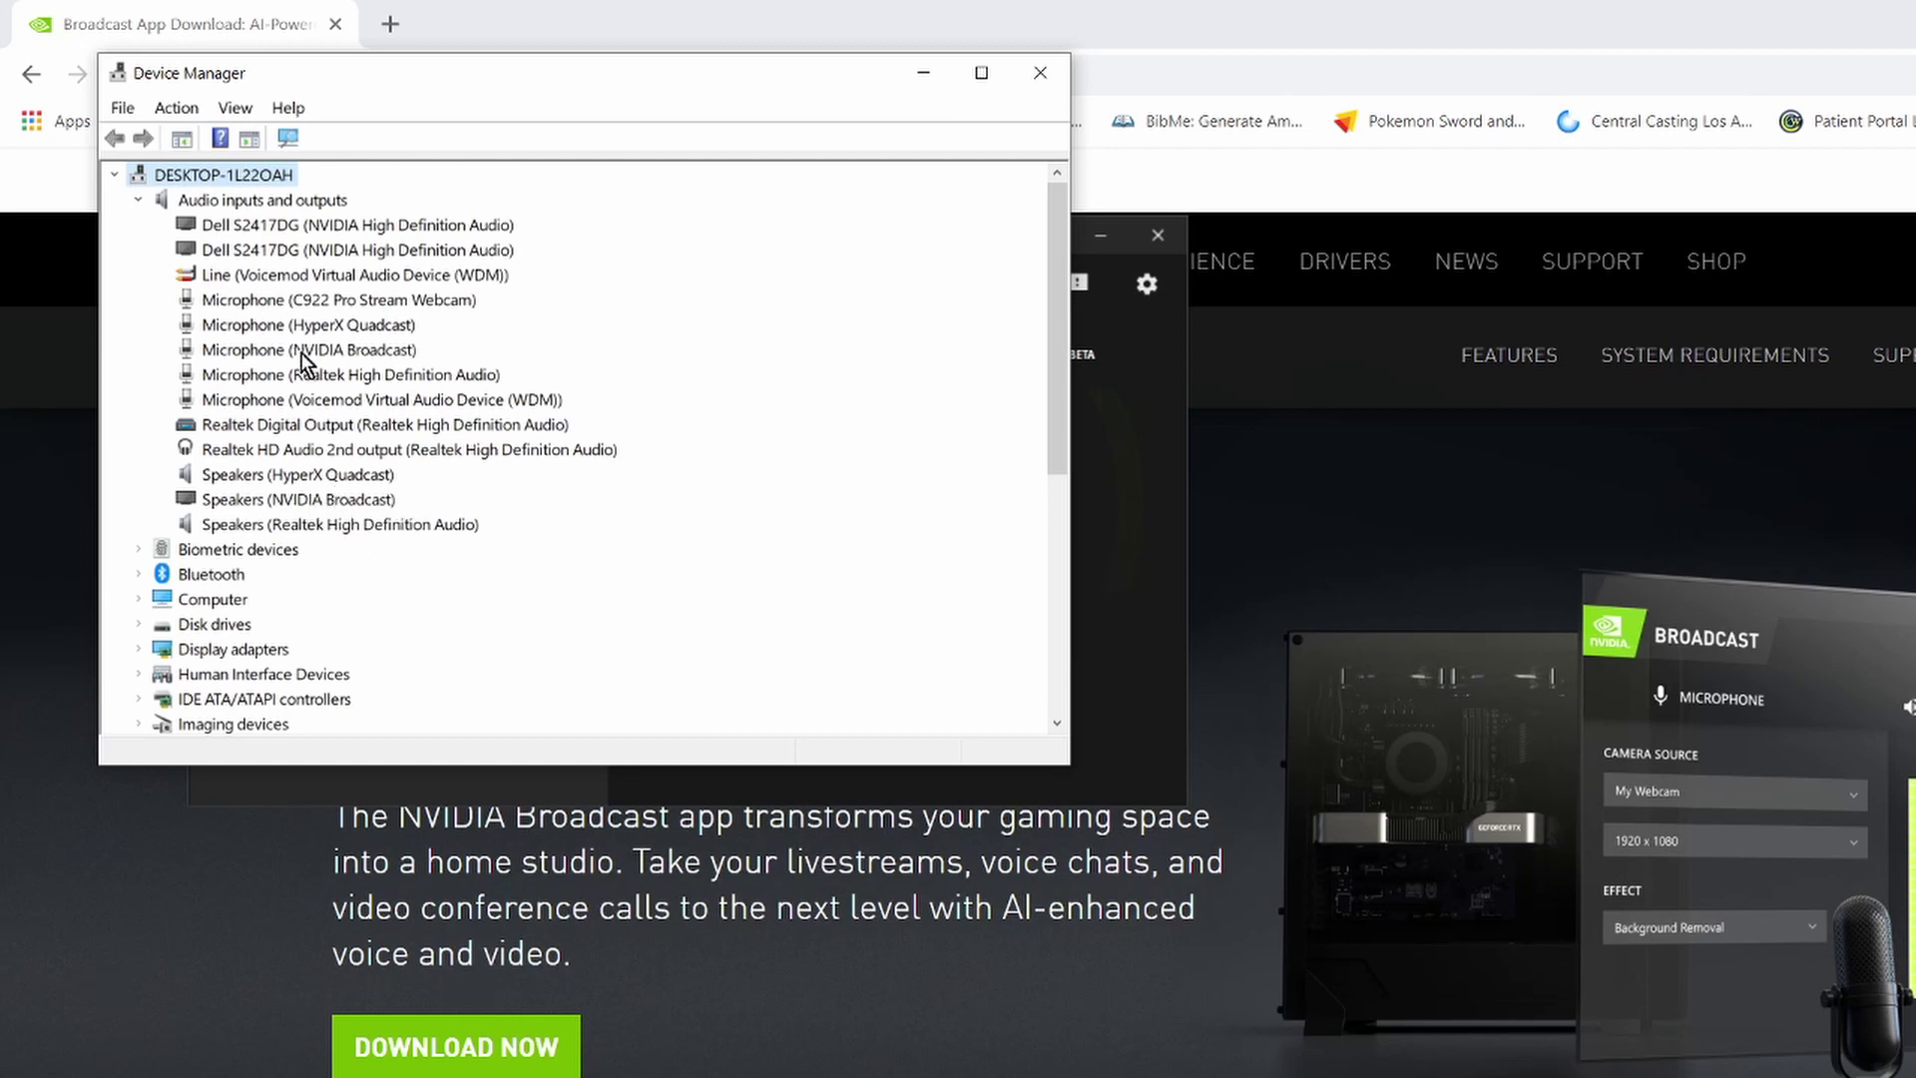
left_click(308, 501)
right_click(307, 501)
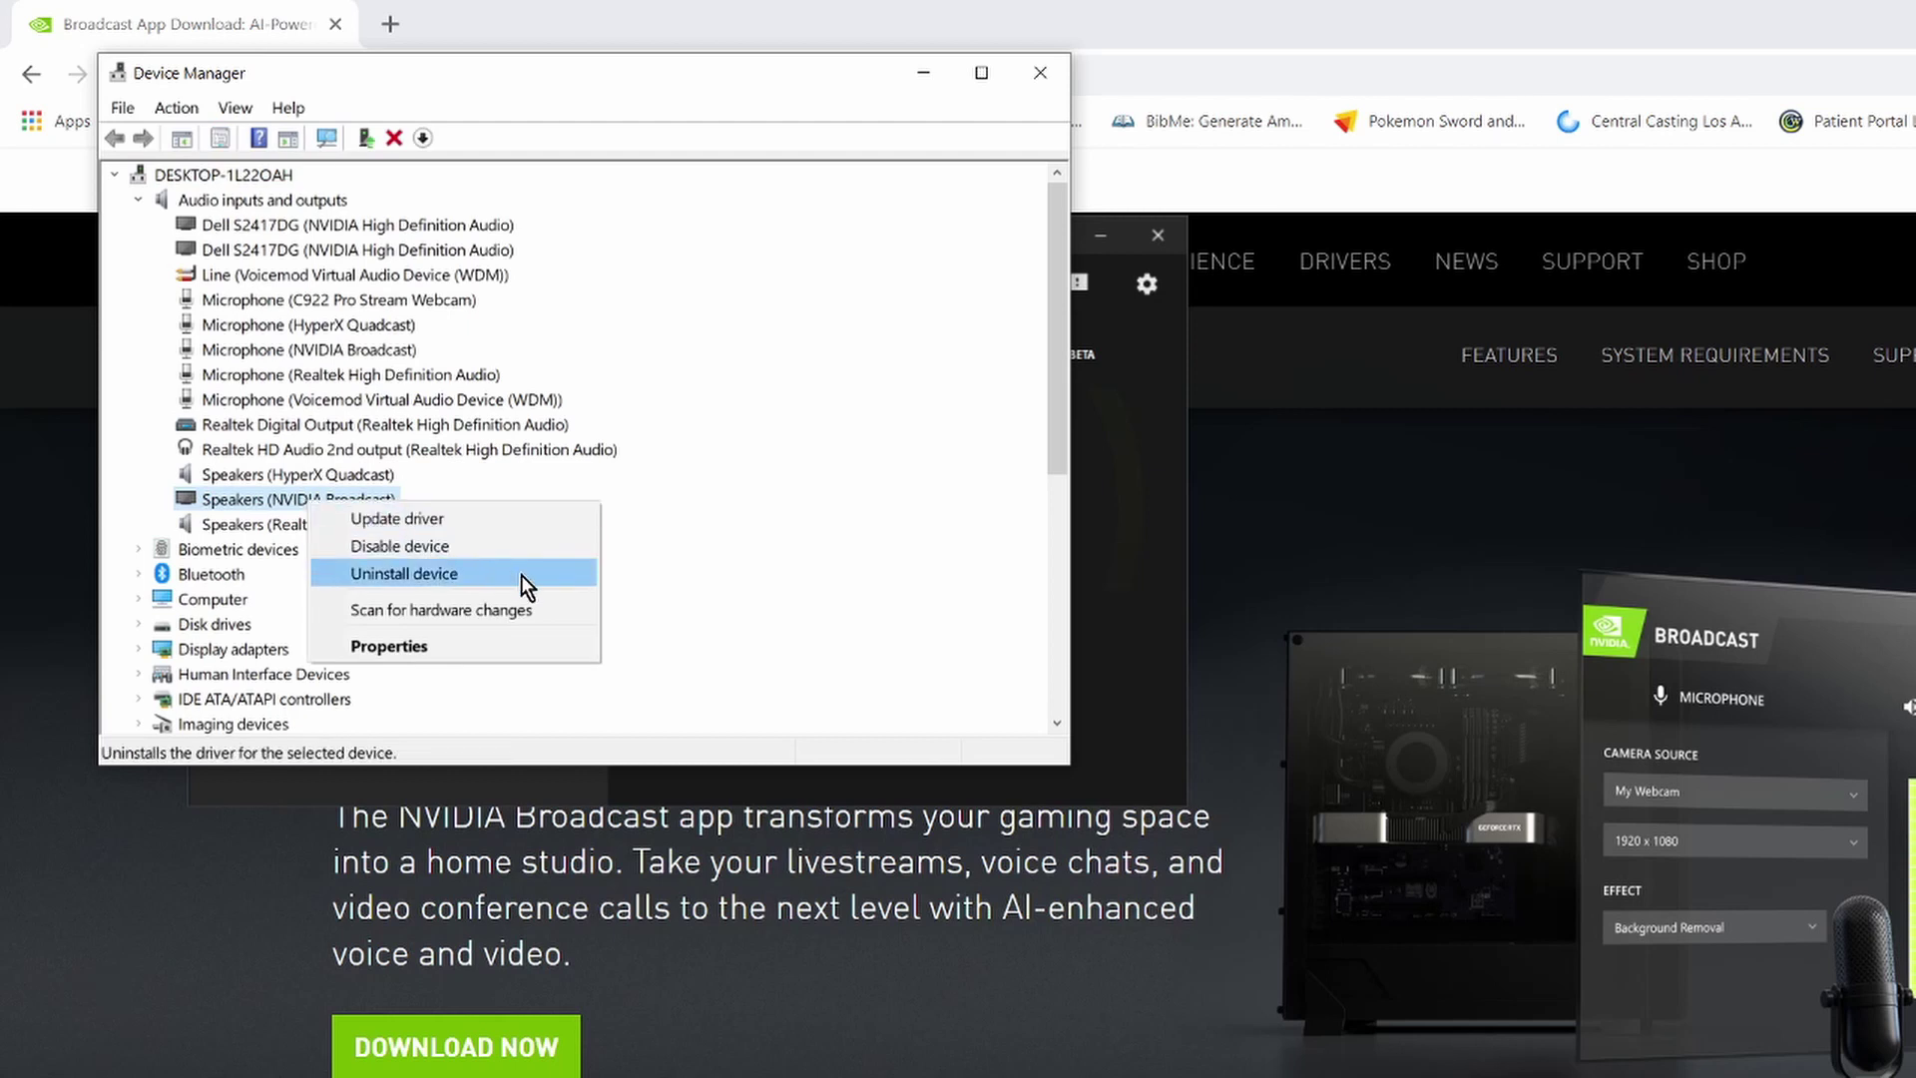
left_click(141, 199)
scroll(553, 502, "down", 2)
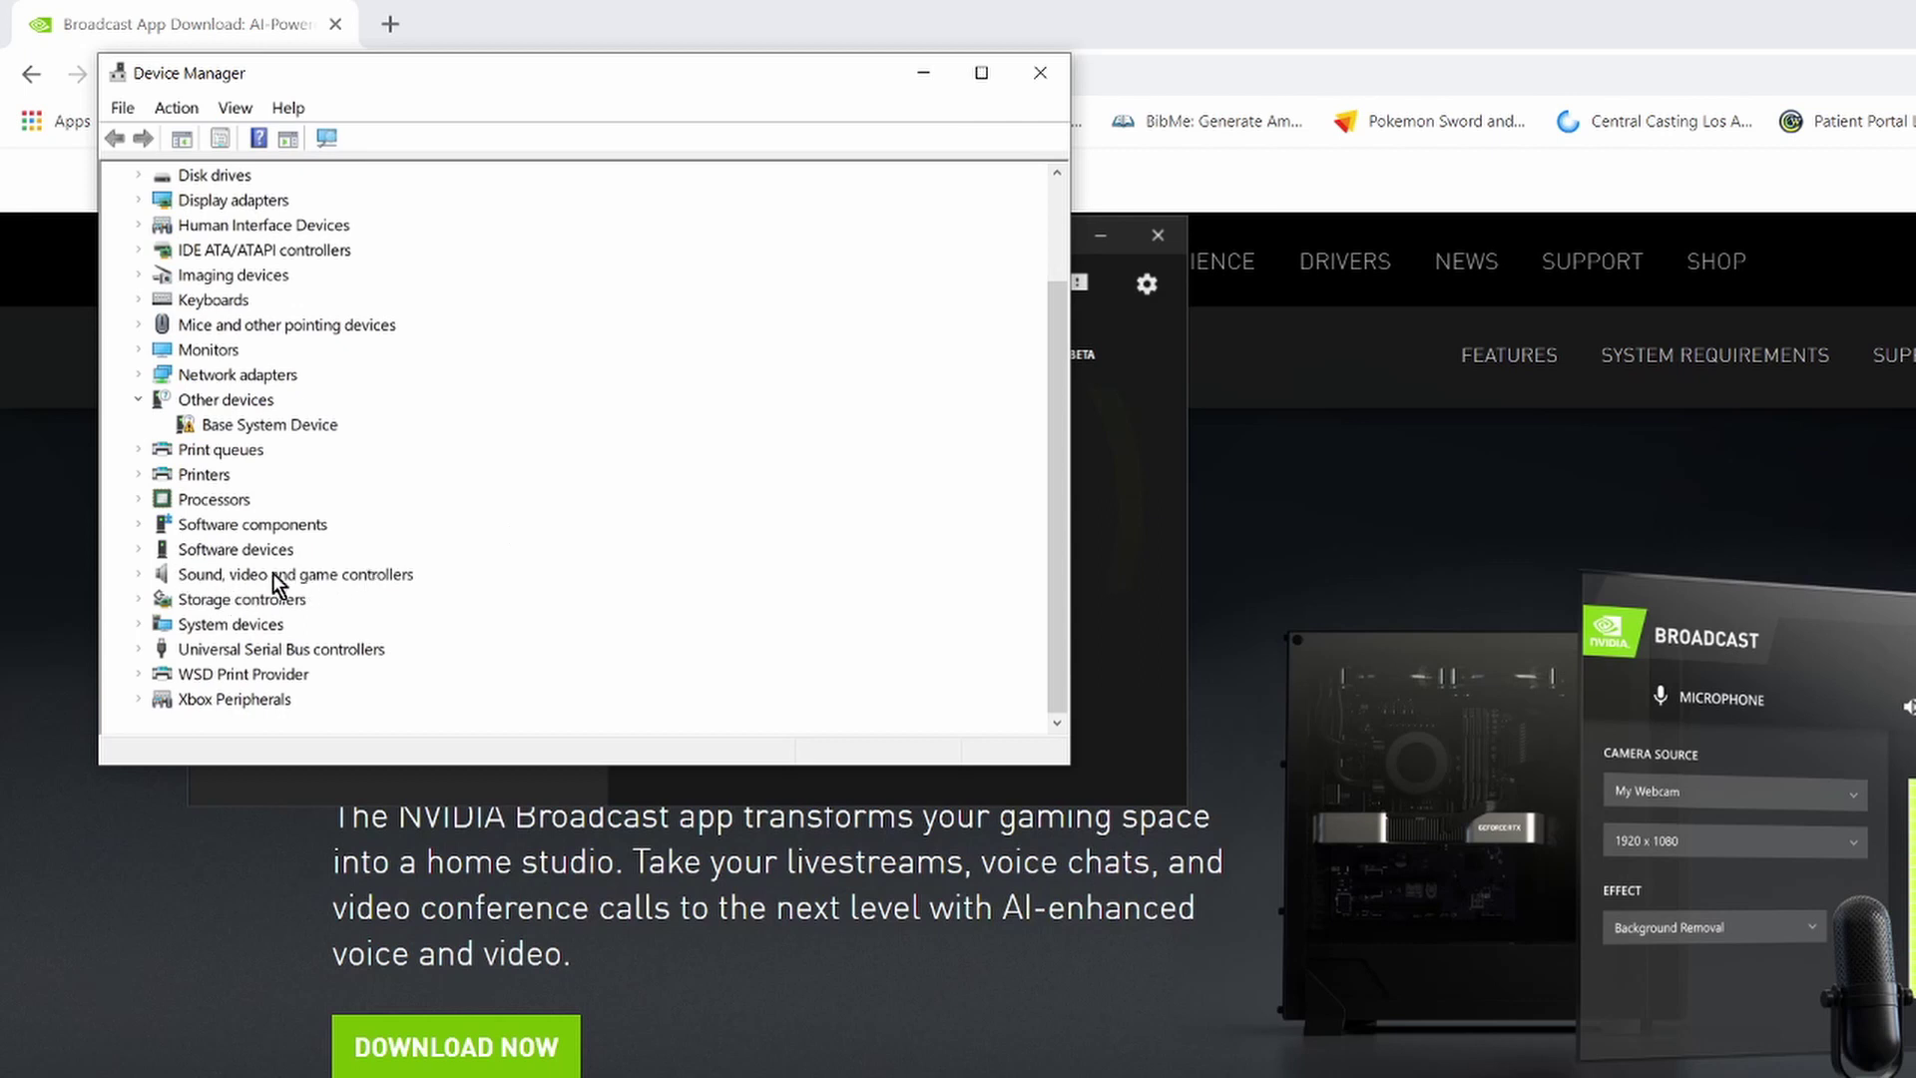
left_click(139, 575)
scroll(537, 568, "down", 2)
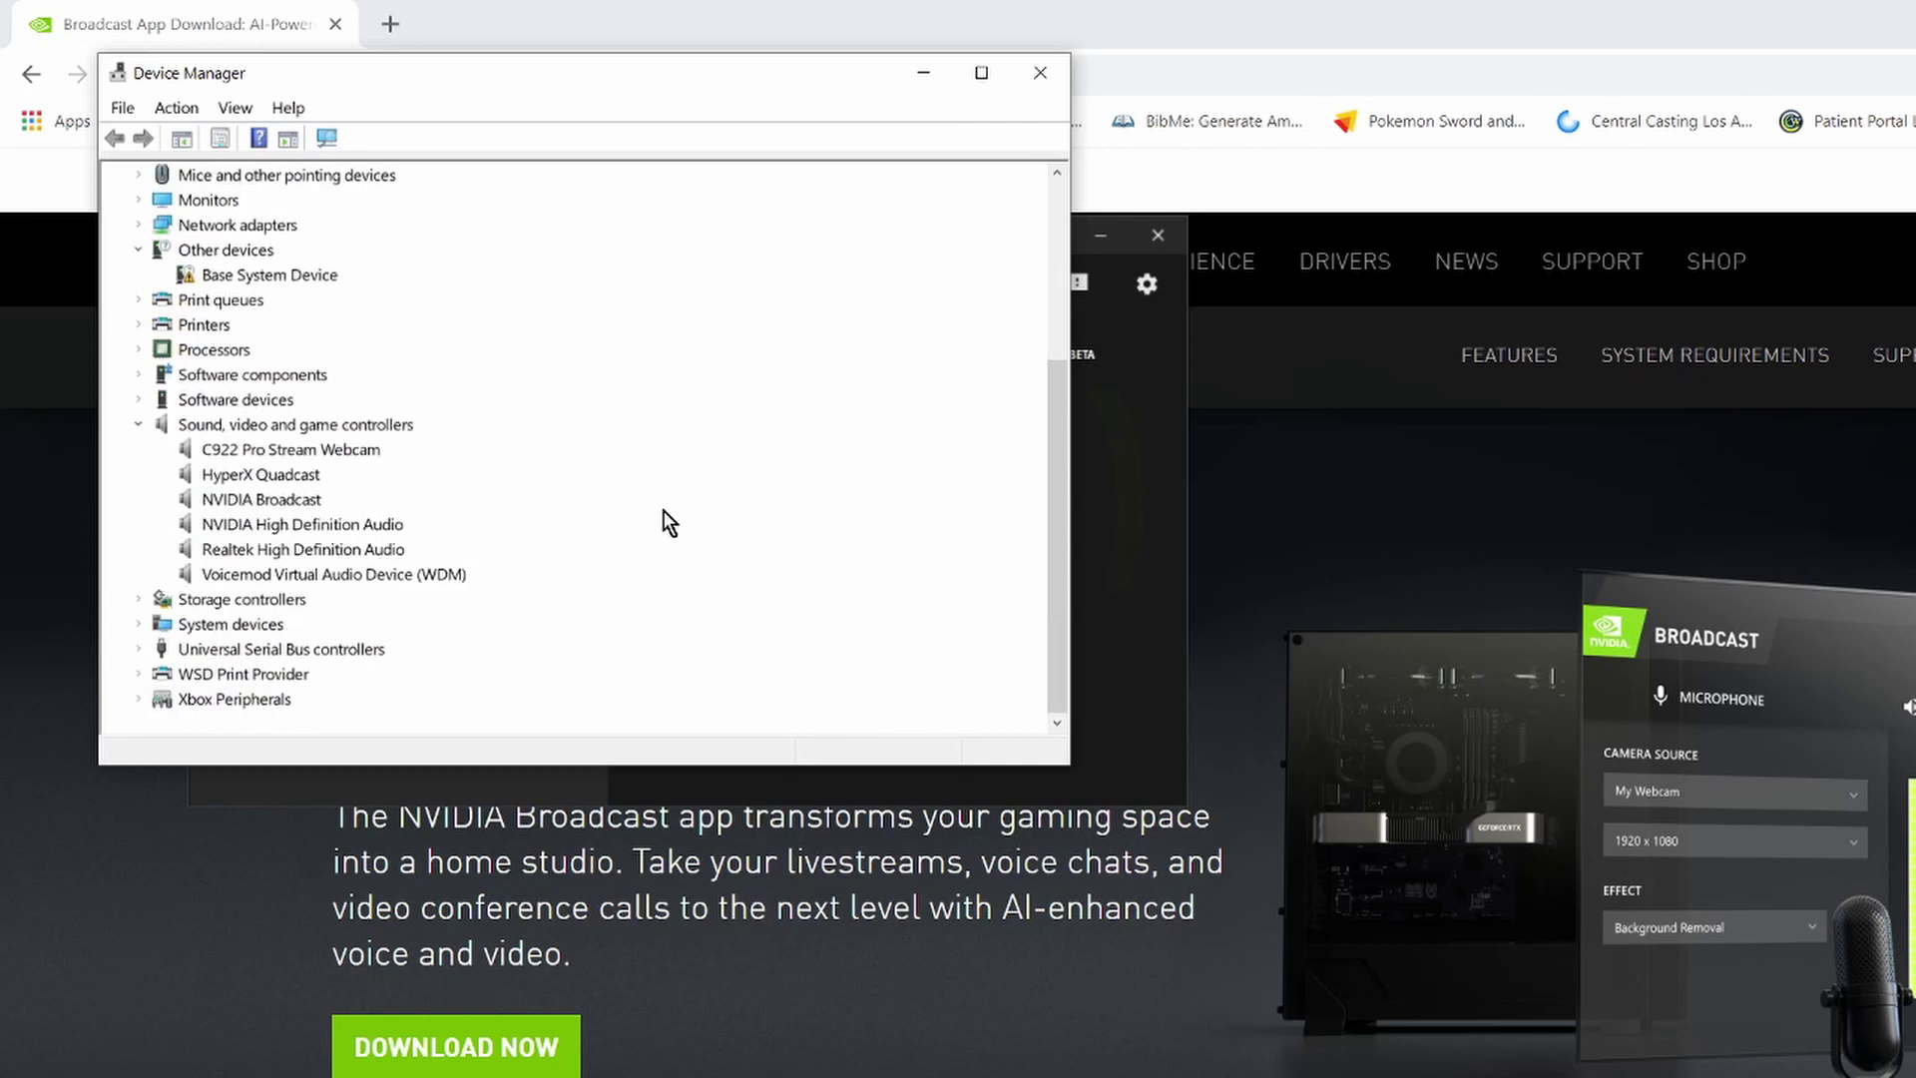
right_click(280, 497)
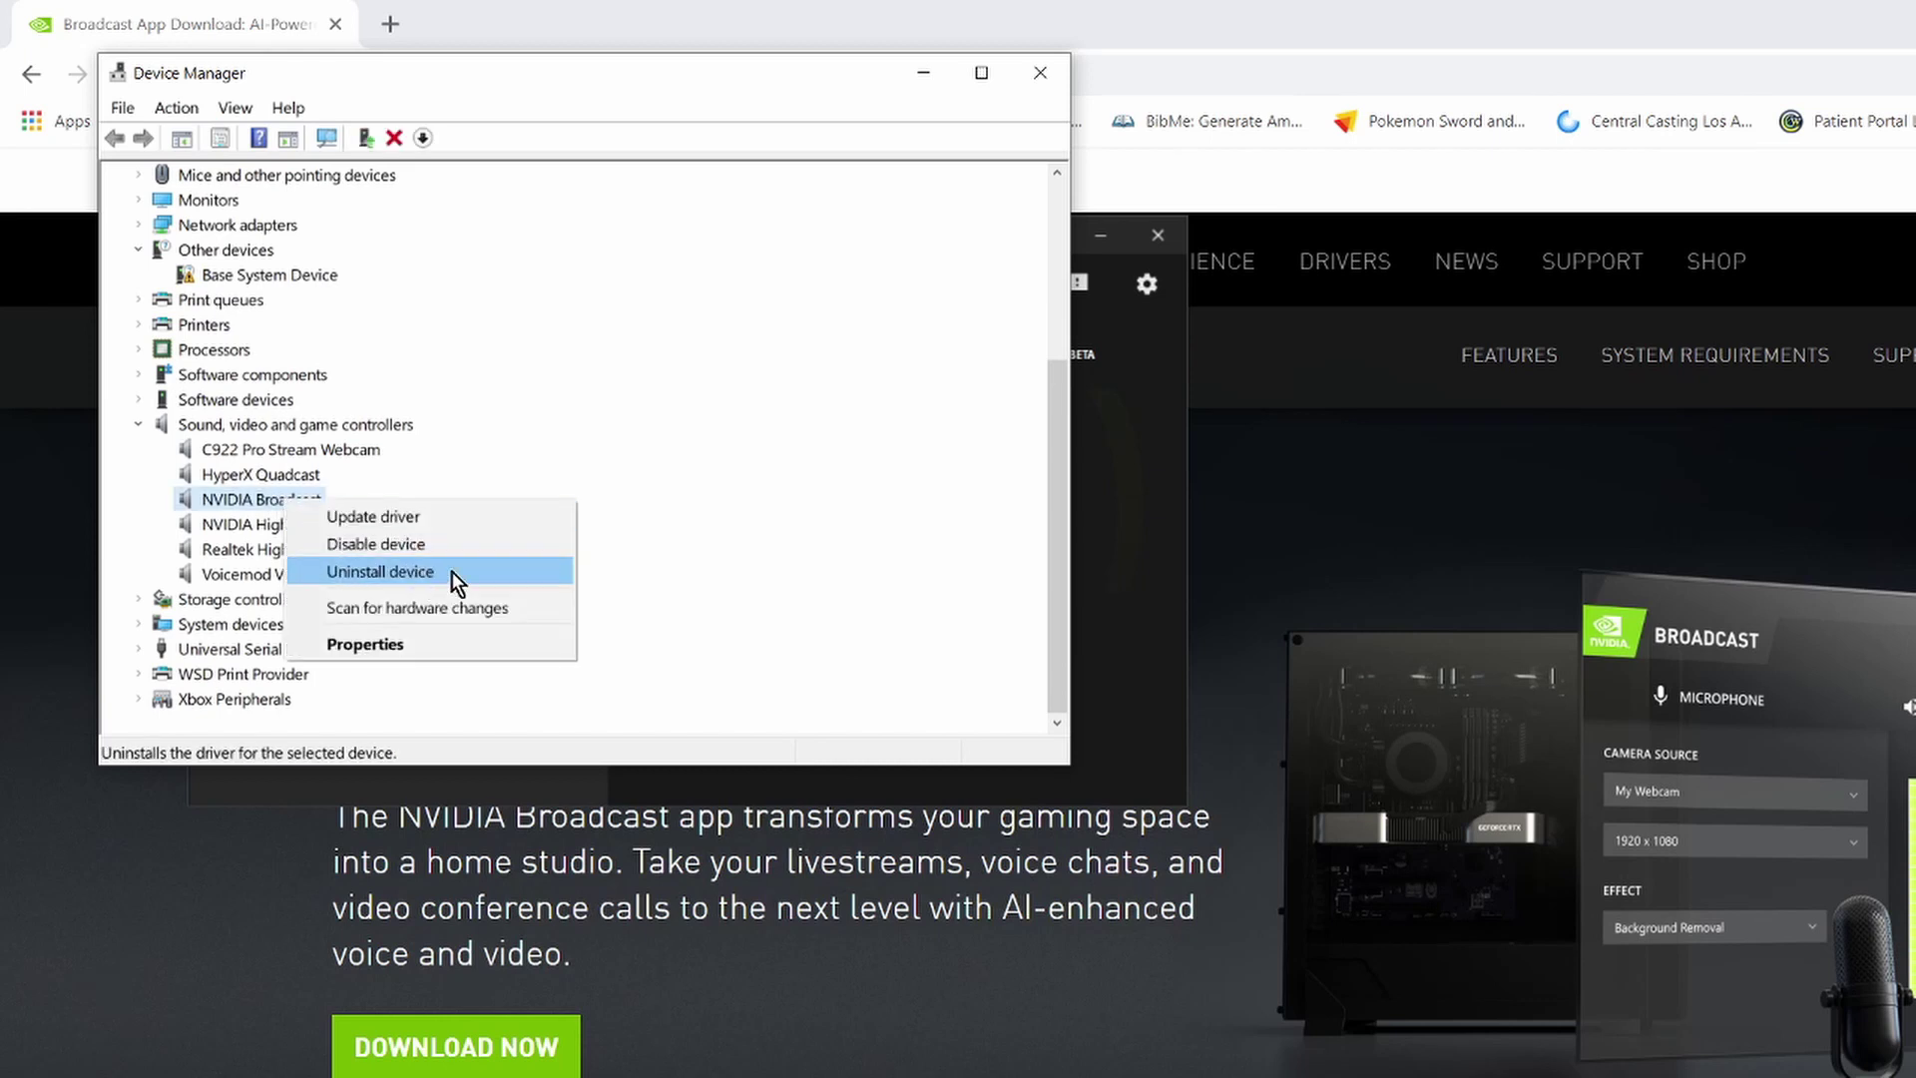
left_click(985, 379)
left_click(1035, 83)
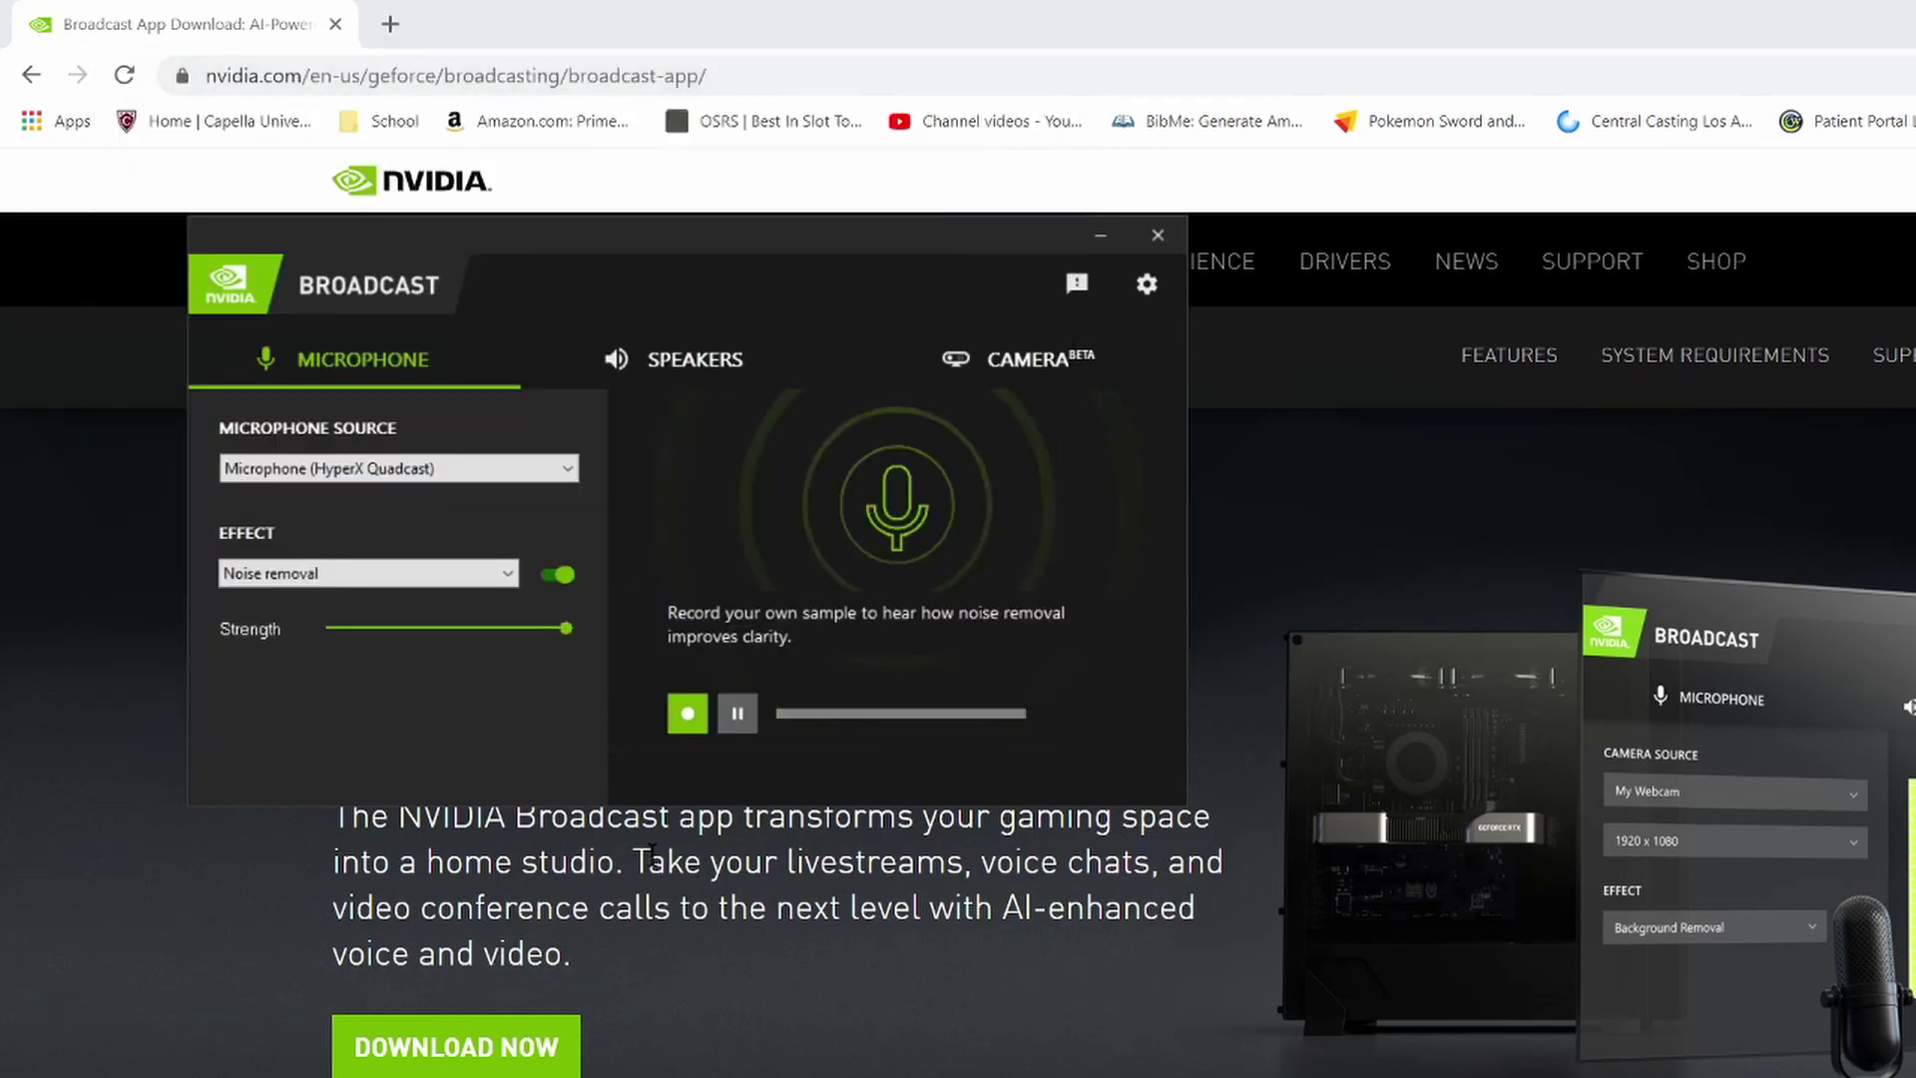
key("super+s")
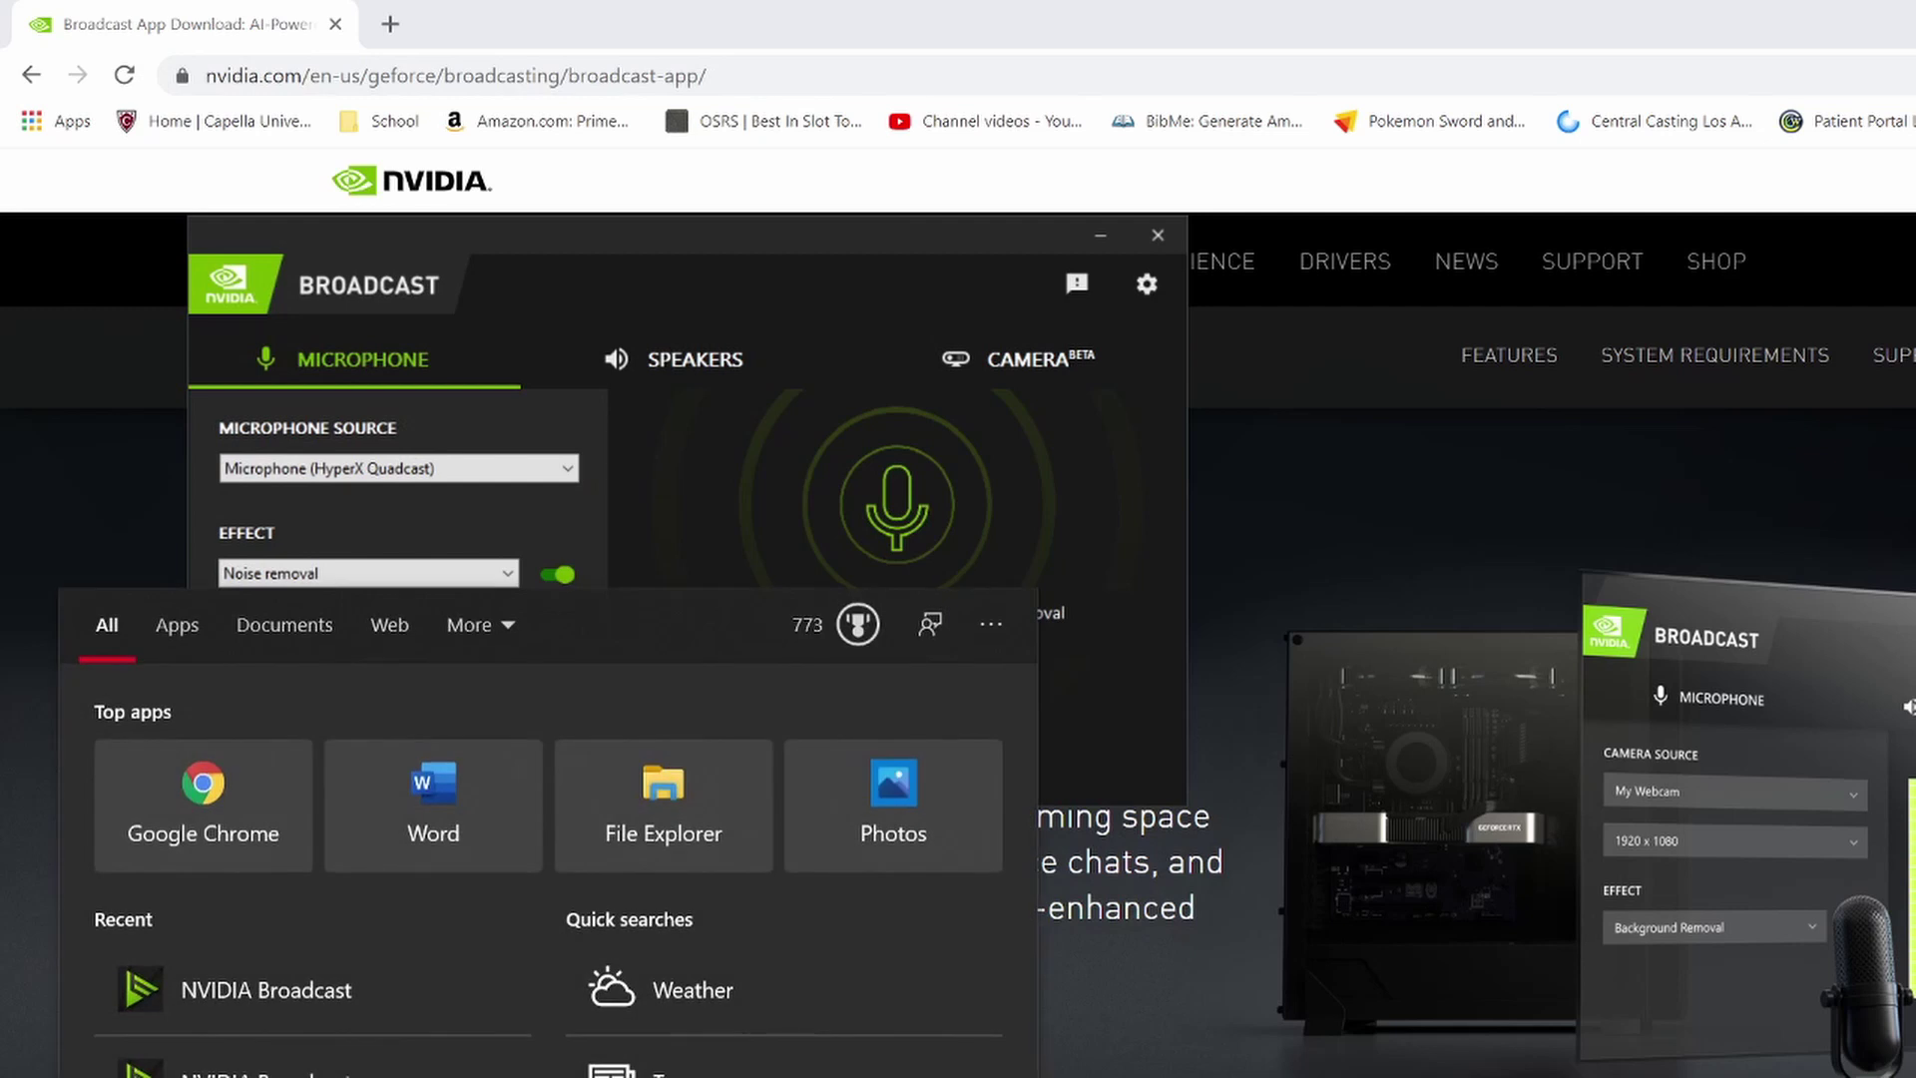
type("nvidia")
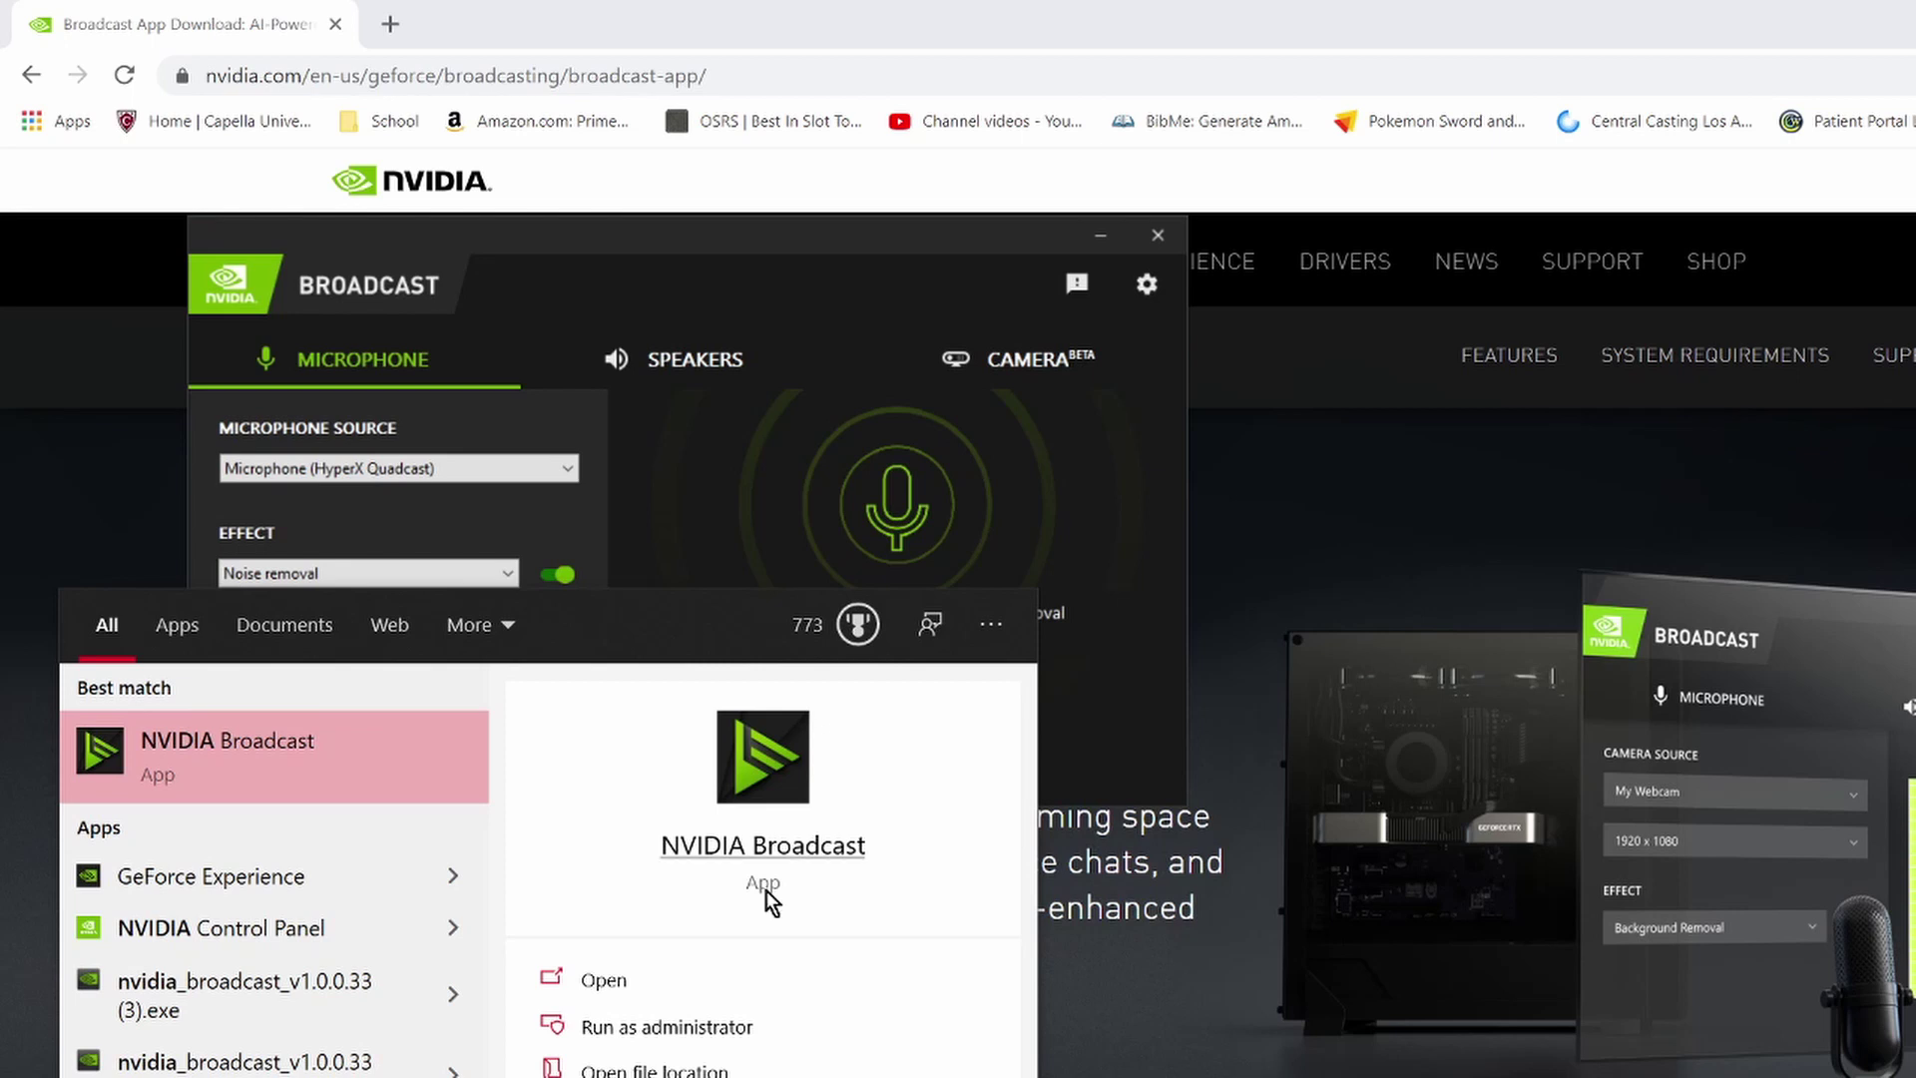
left_click(751, 499)
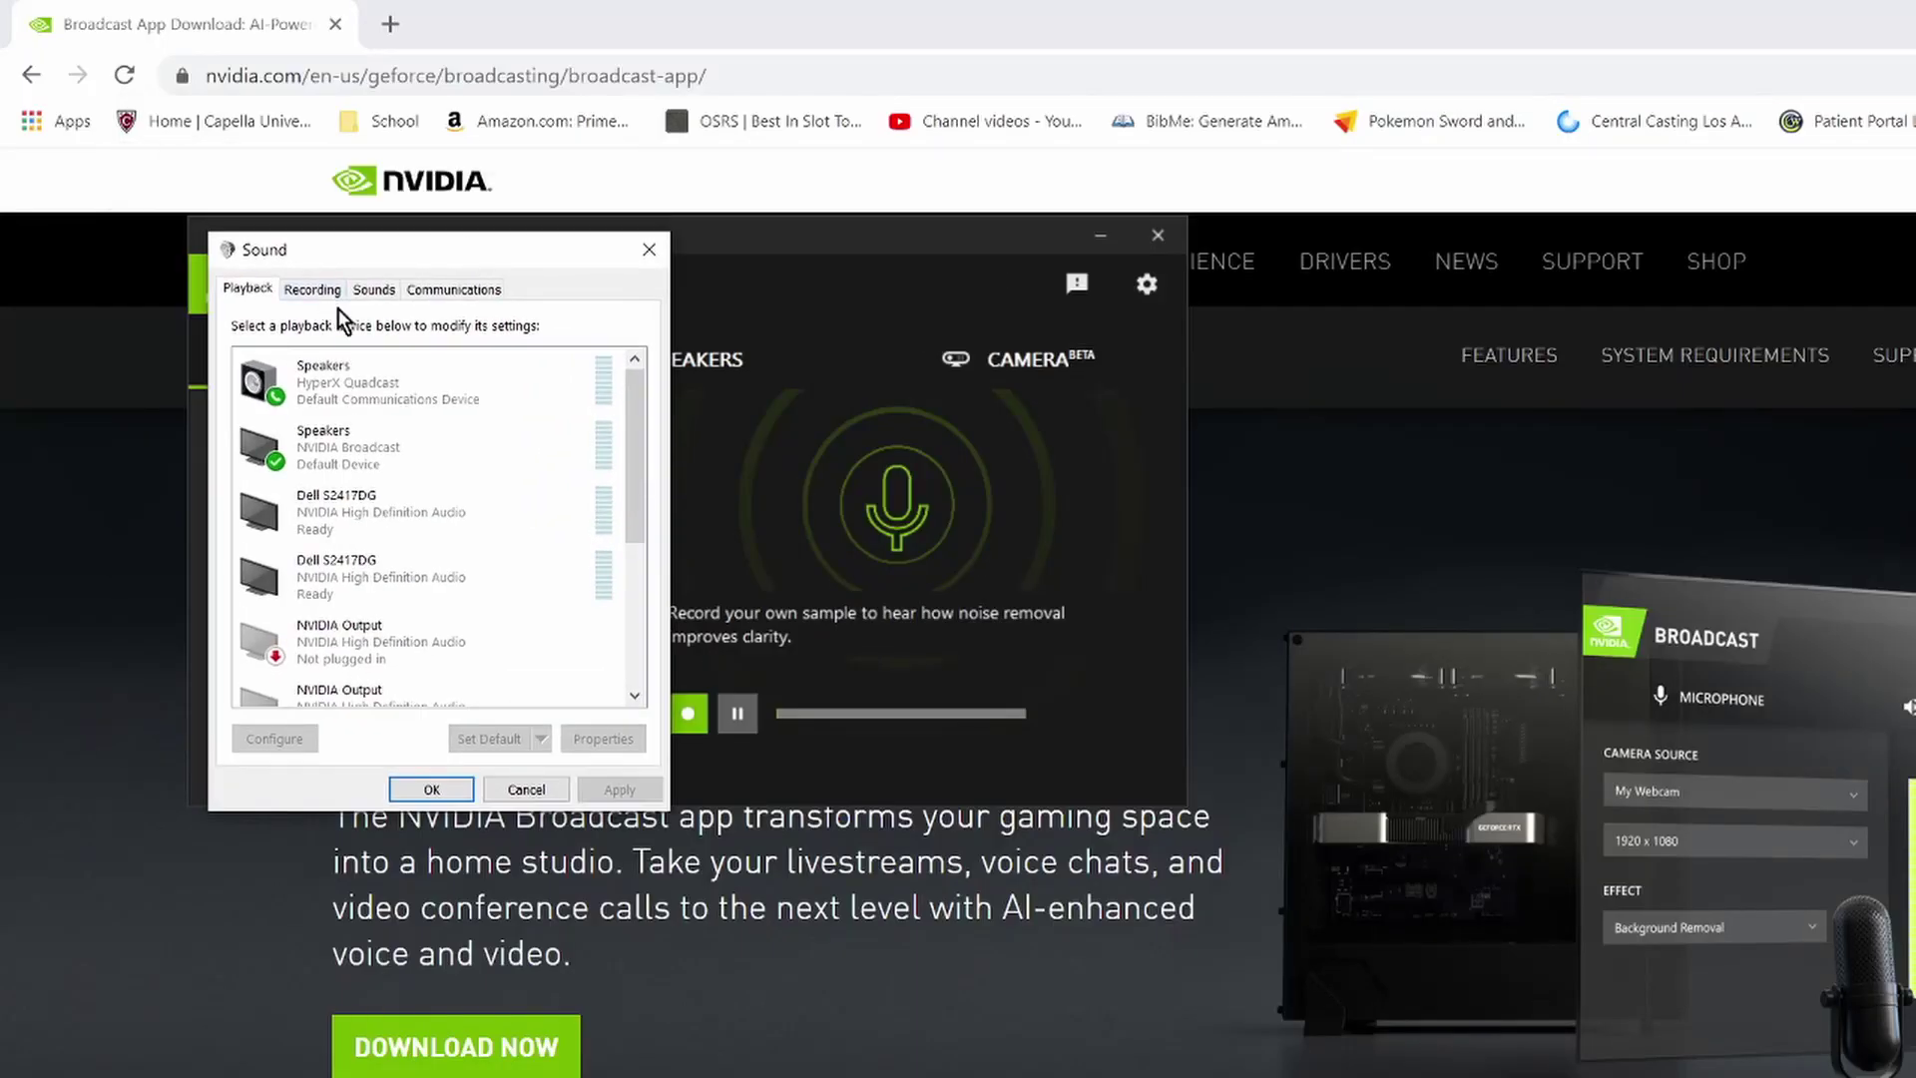
left_click(399, 447)
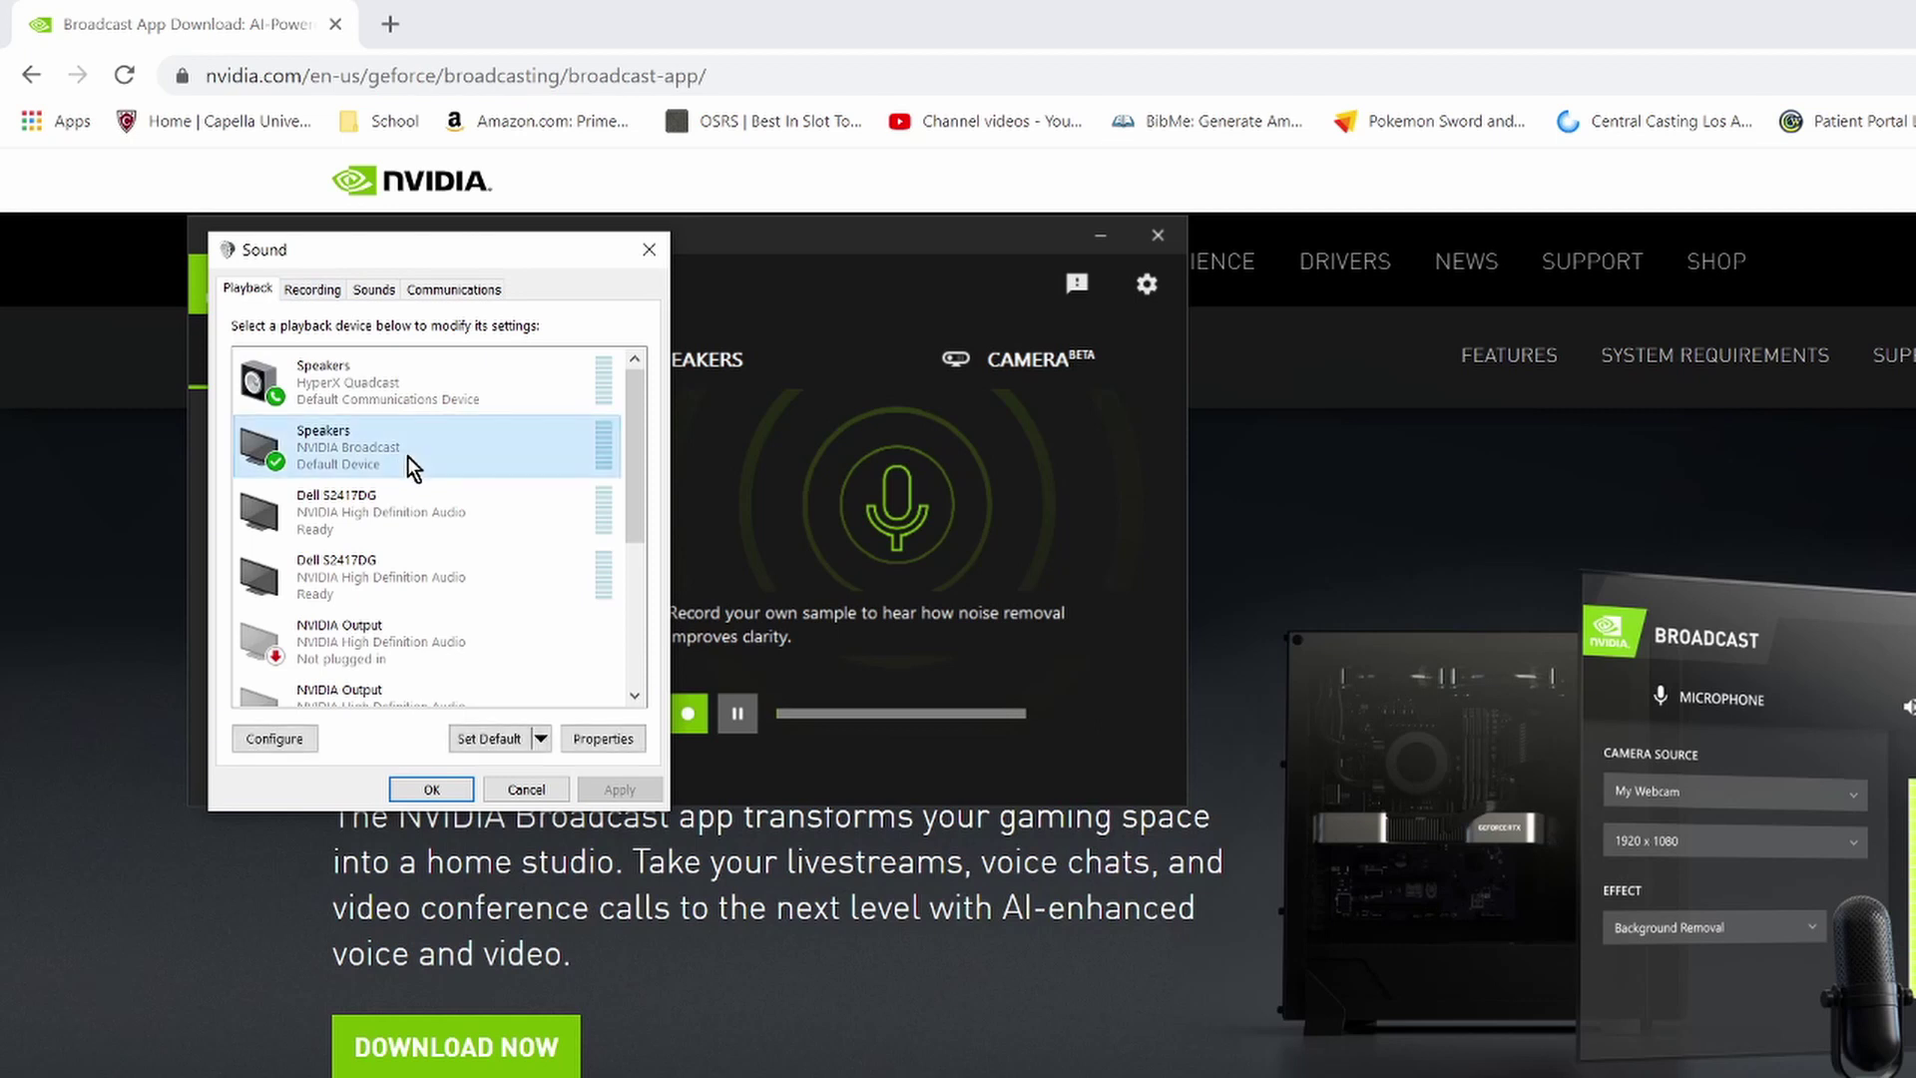
left_click(306, 295)
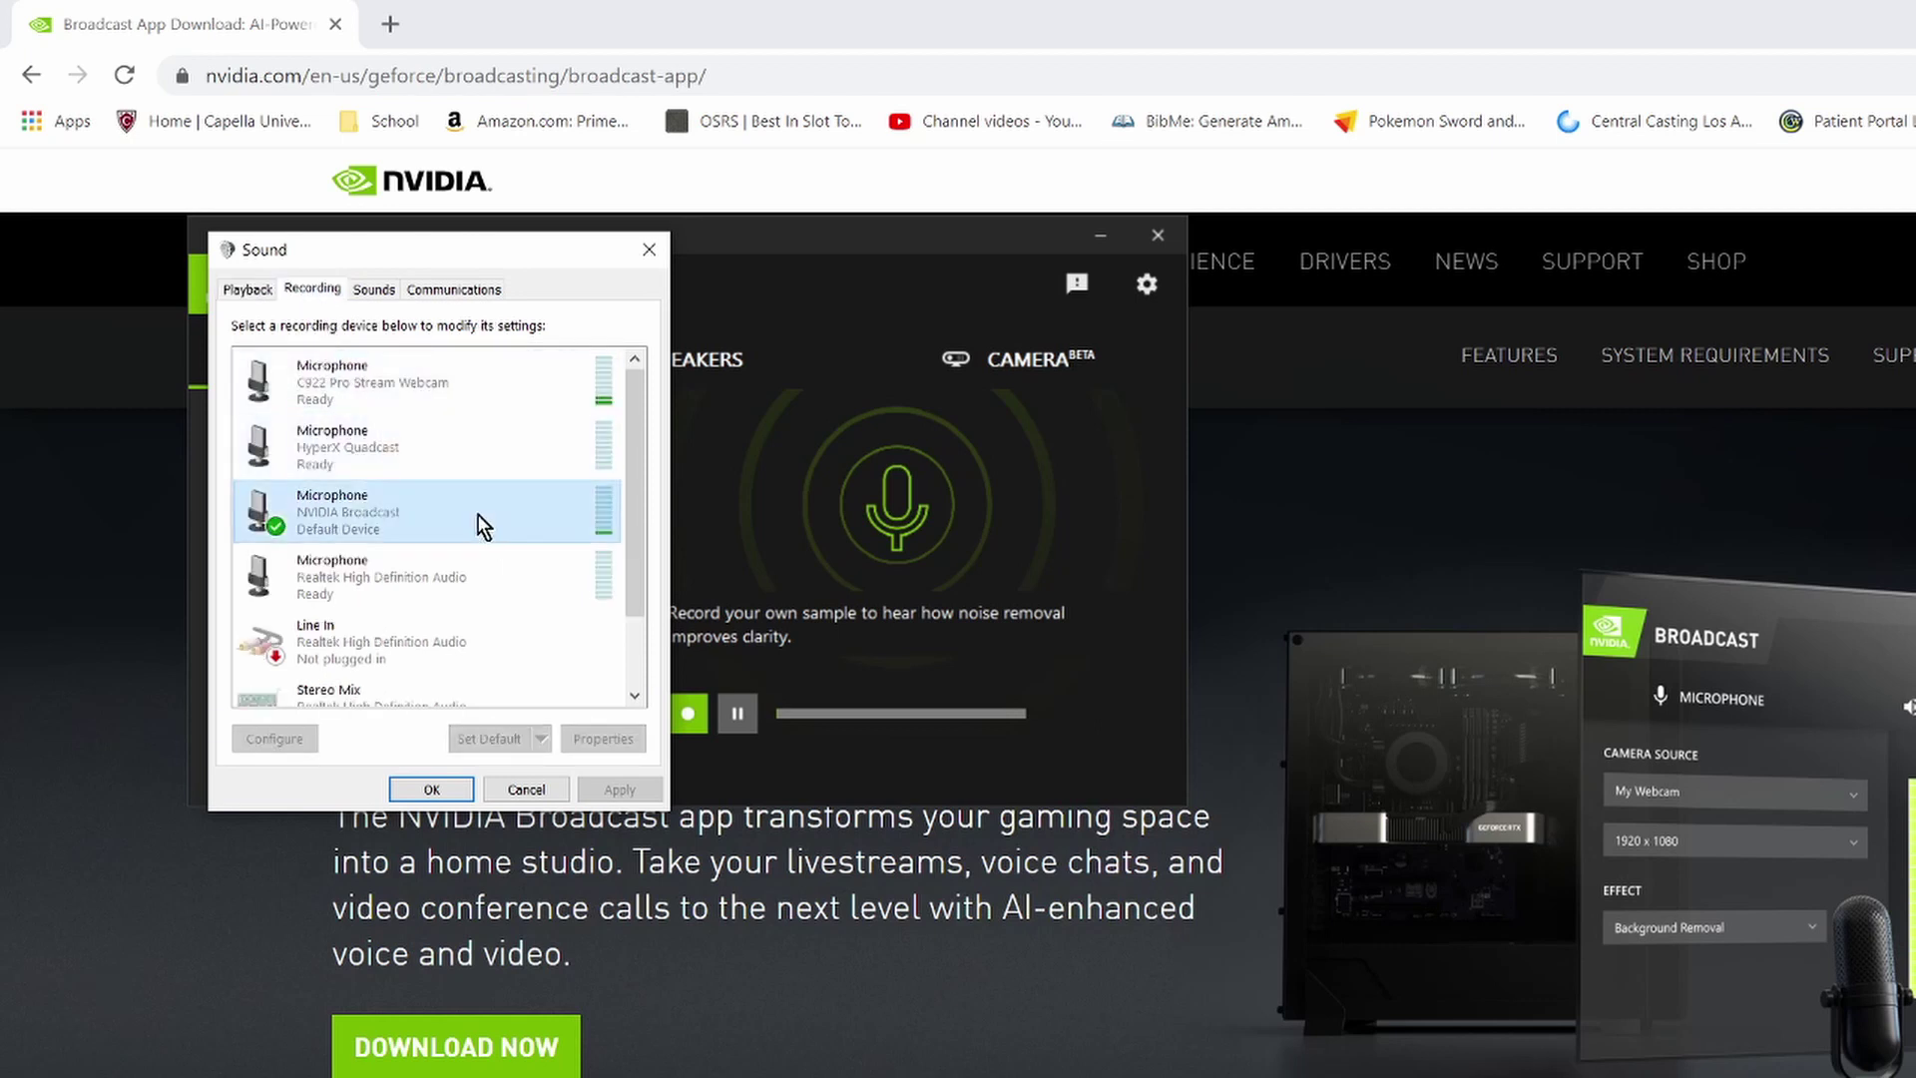
left_click(428, 514)
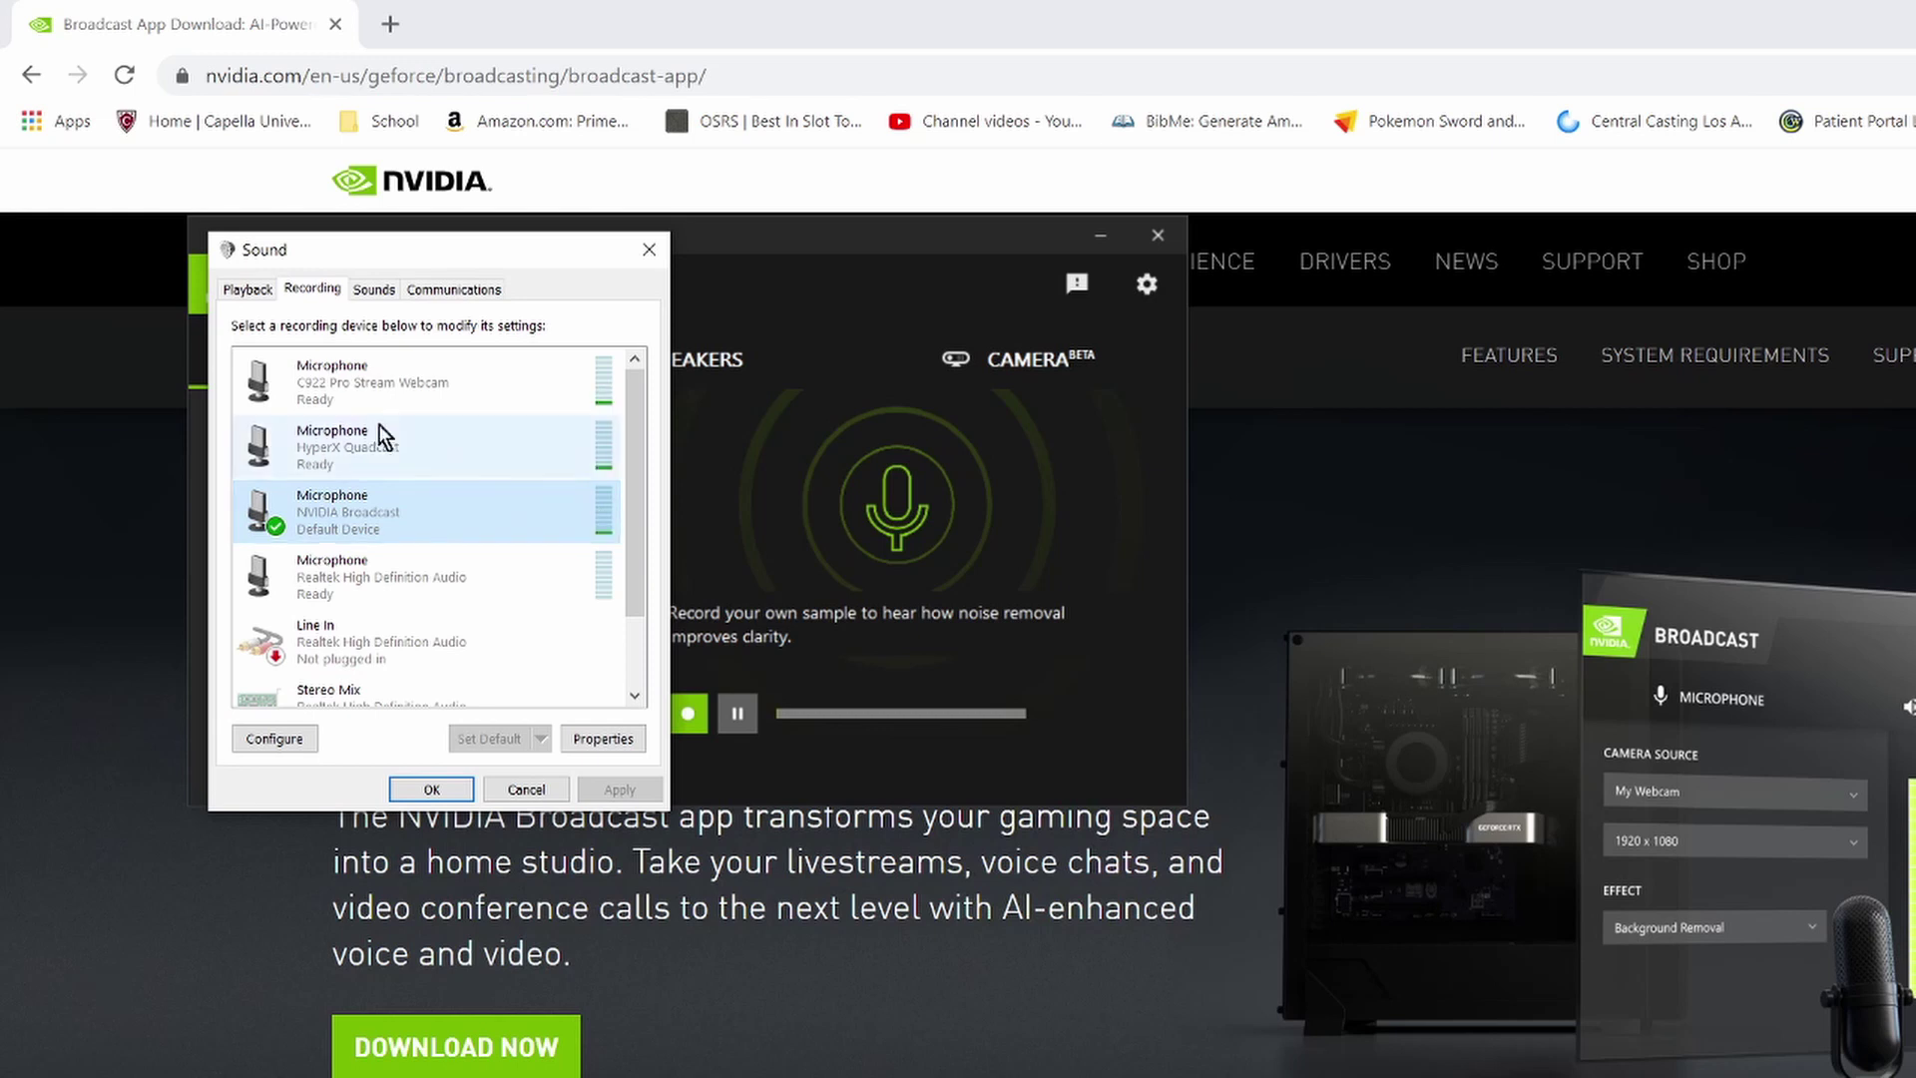
left_click(241, 291)
right_click(406, 450)
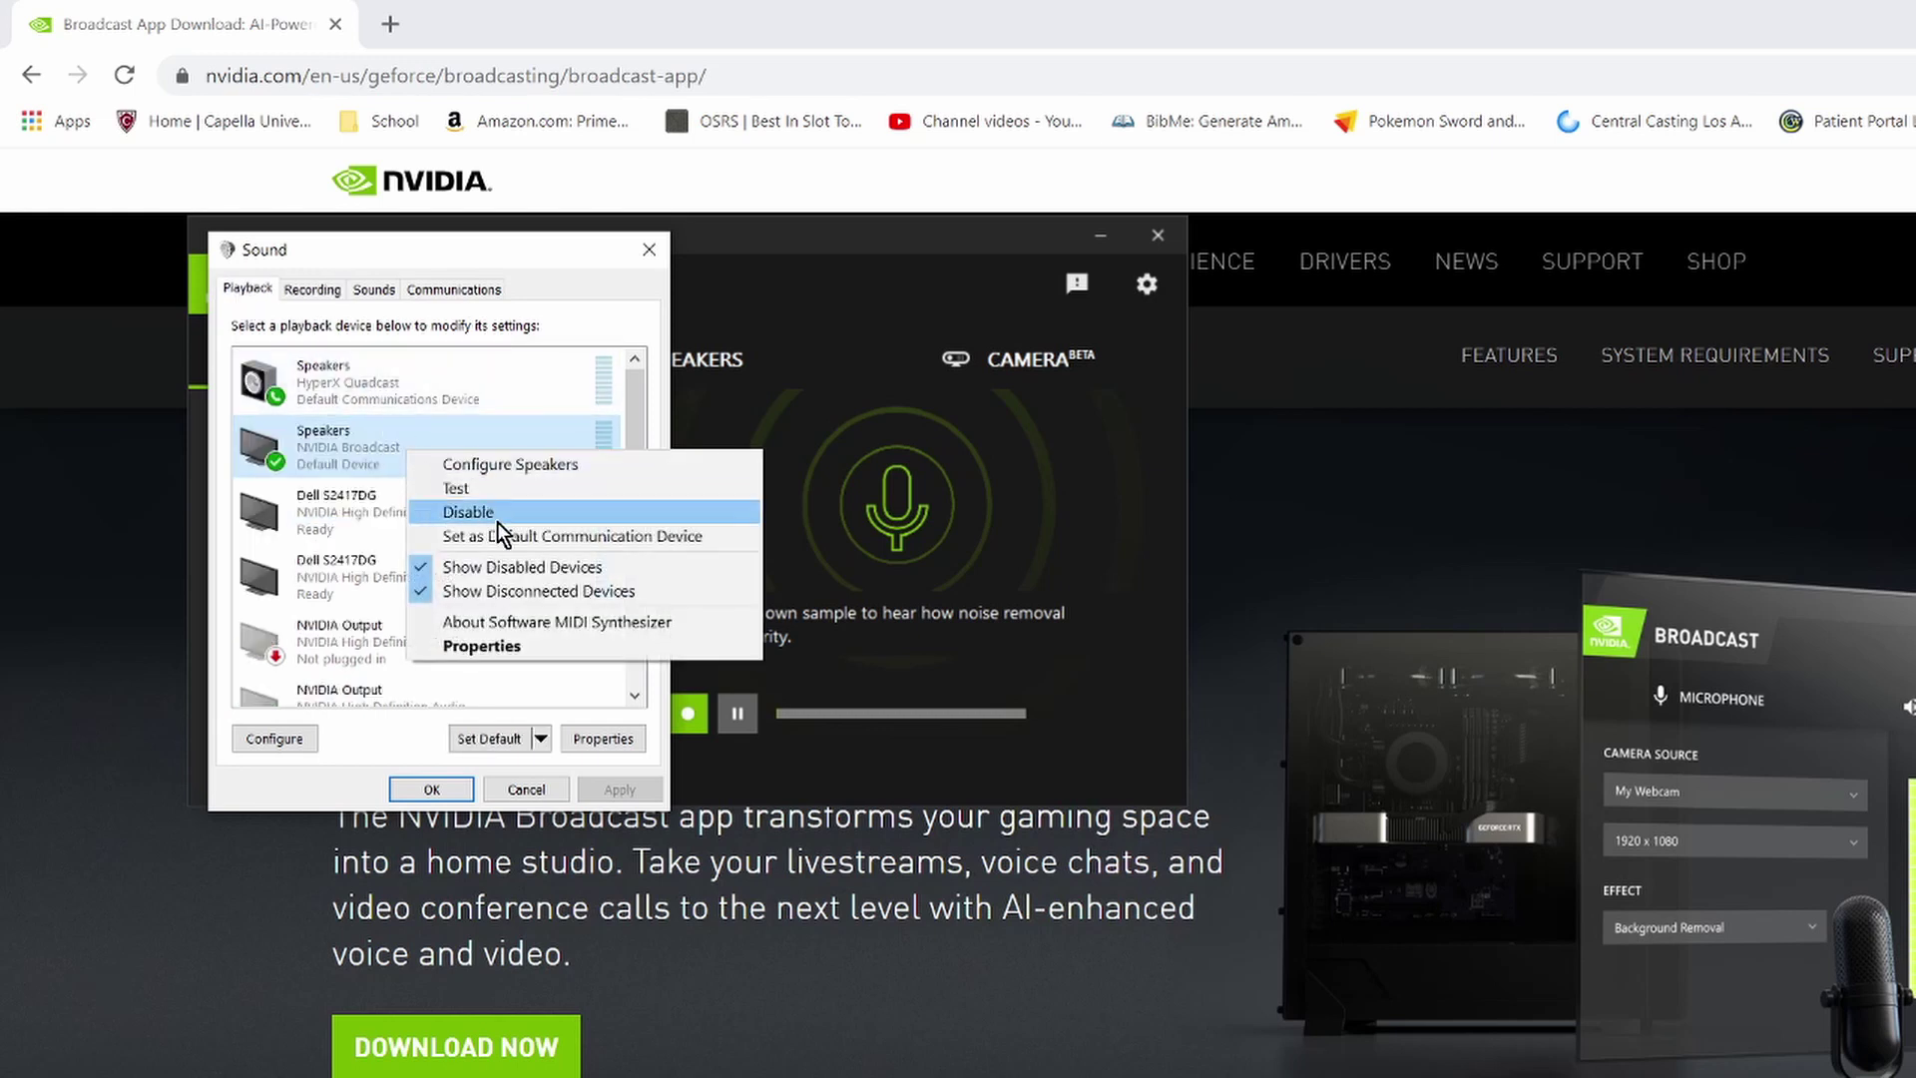
left_click(314, 289)
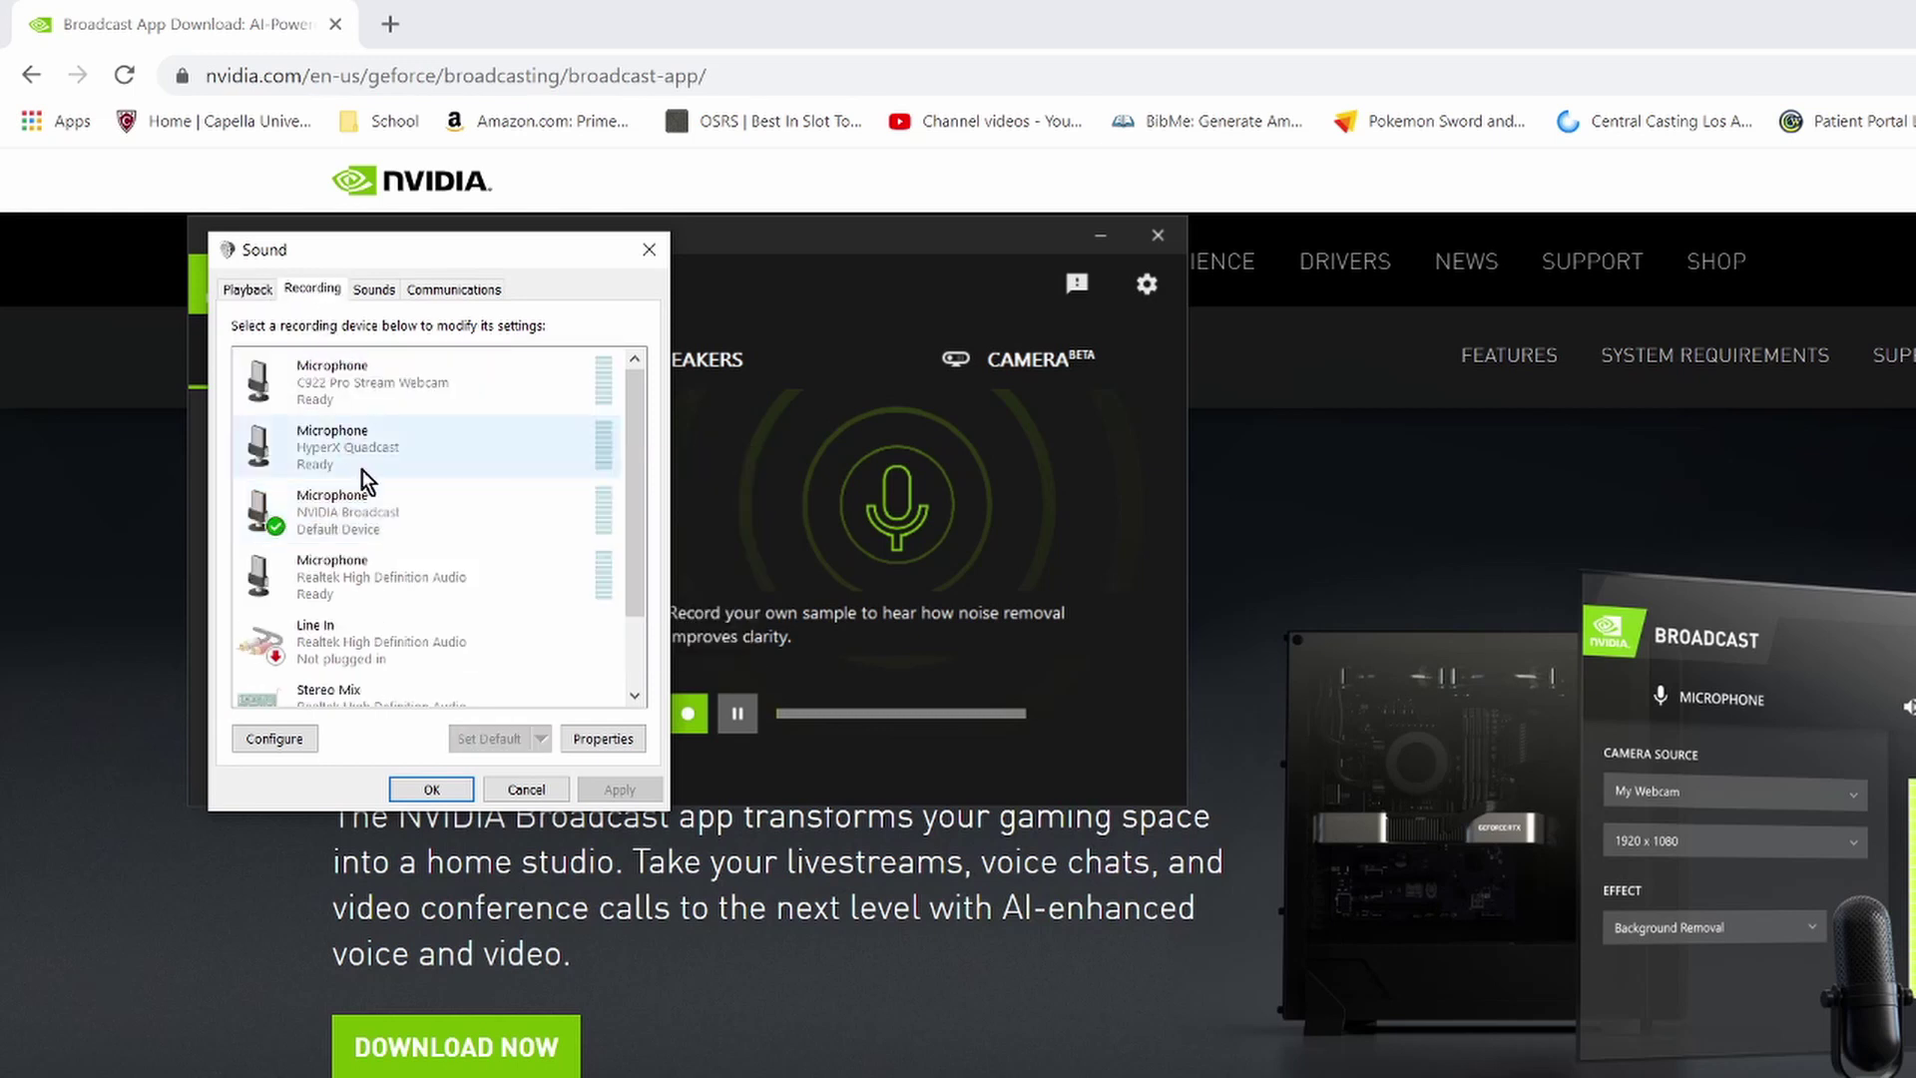
right_click(374, 511)
left_click(524, 249)
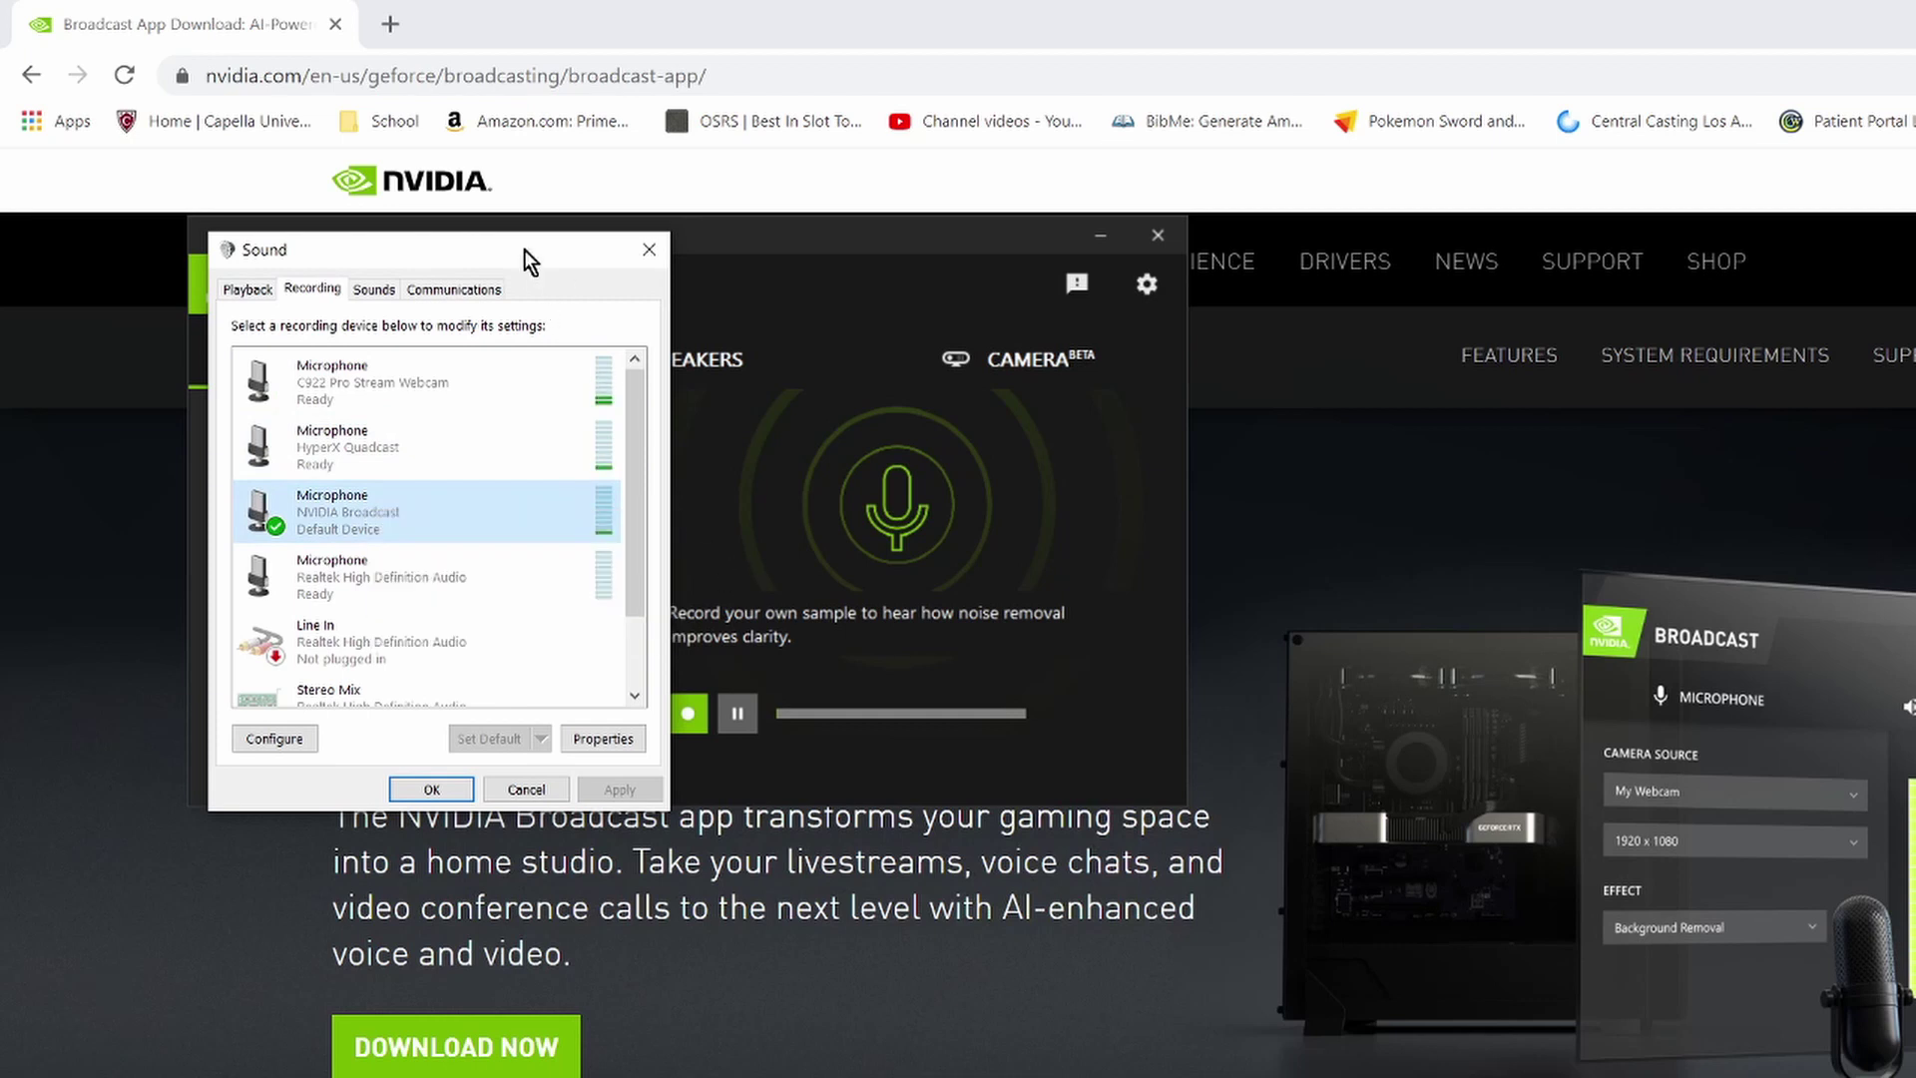
left_click(654, 262)
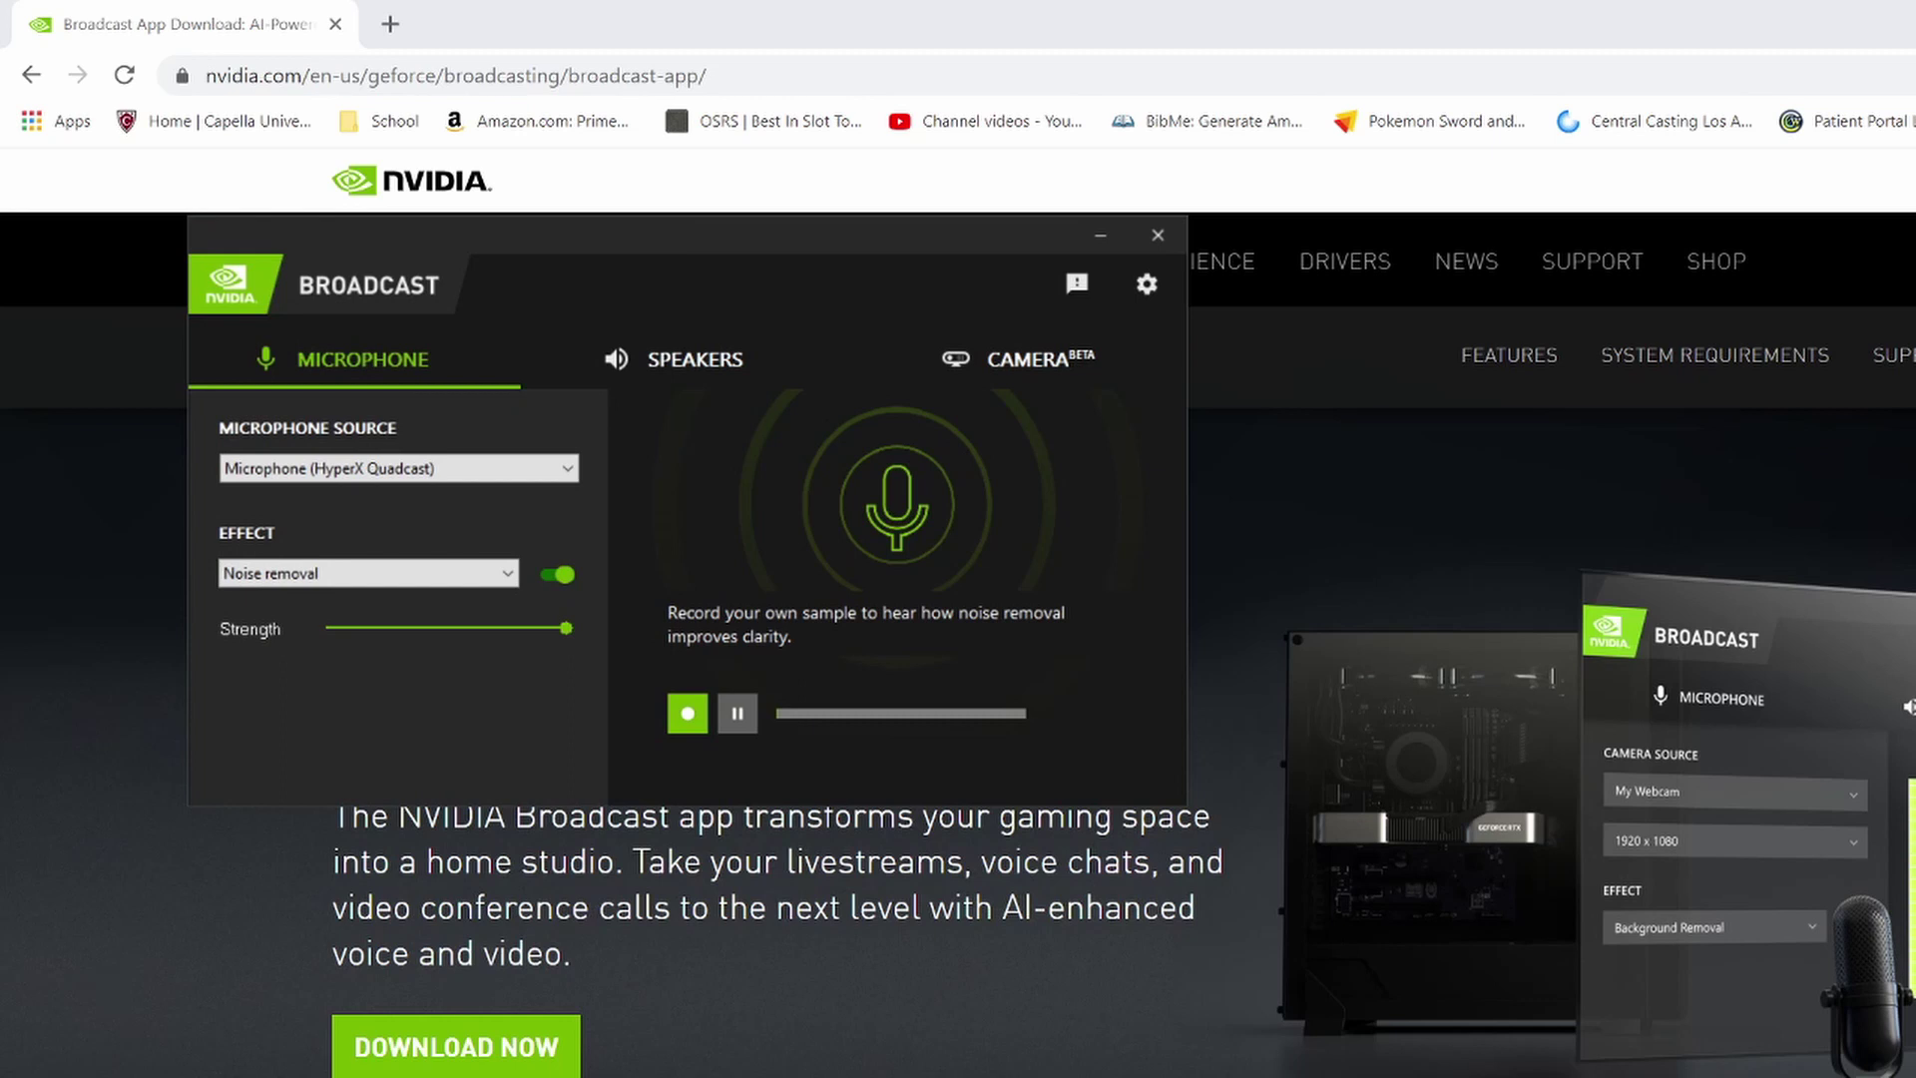
key("super+i")
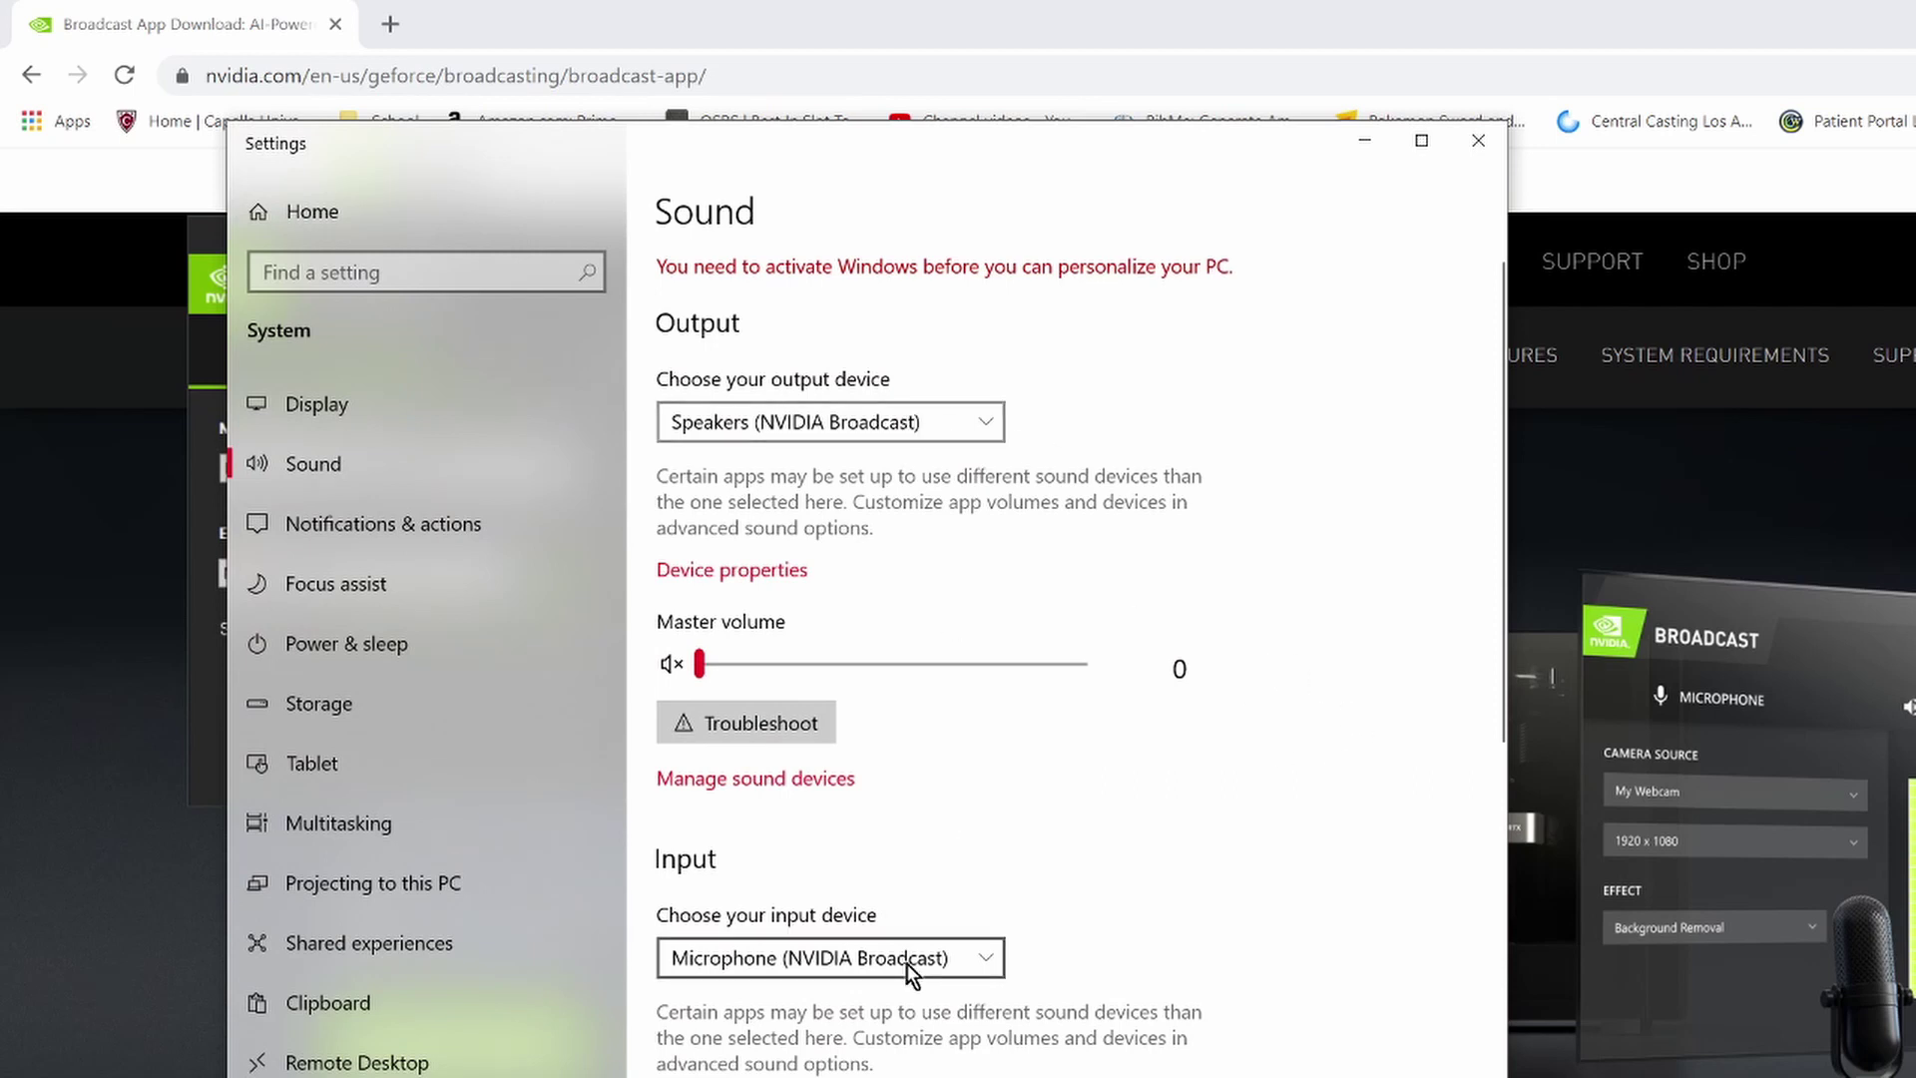
left_click(927, 426)
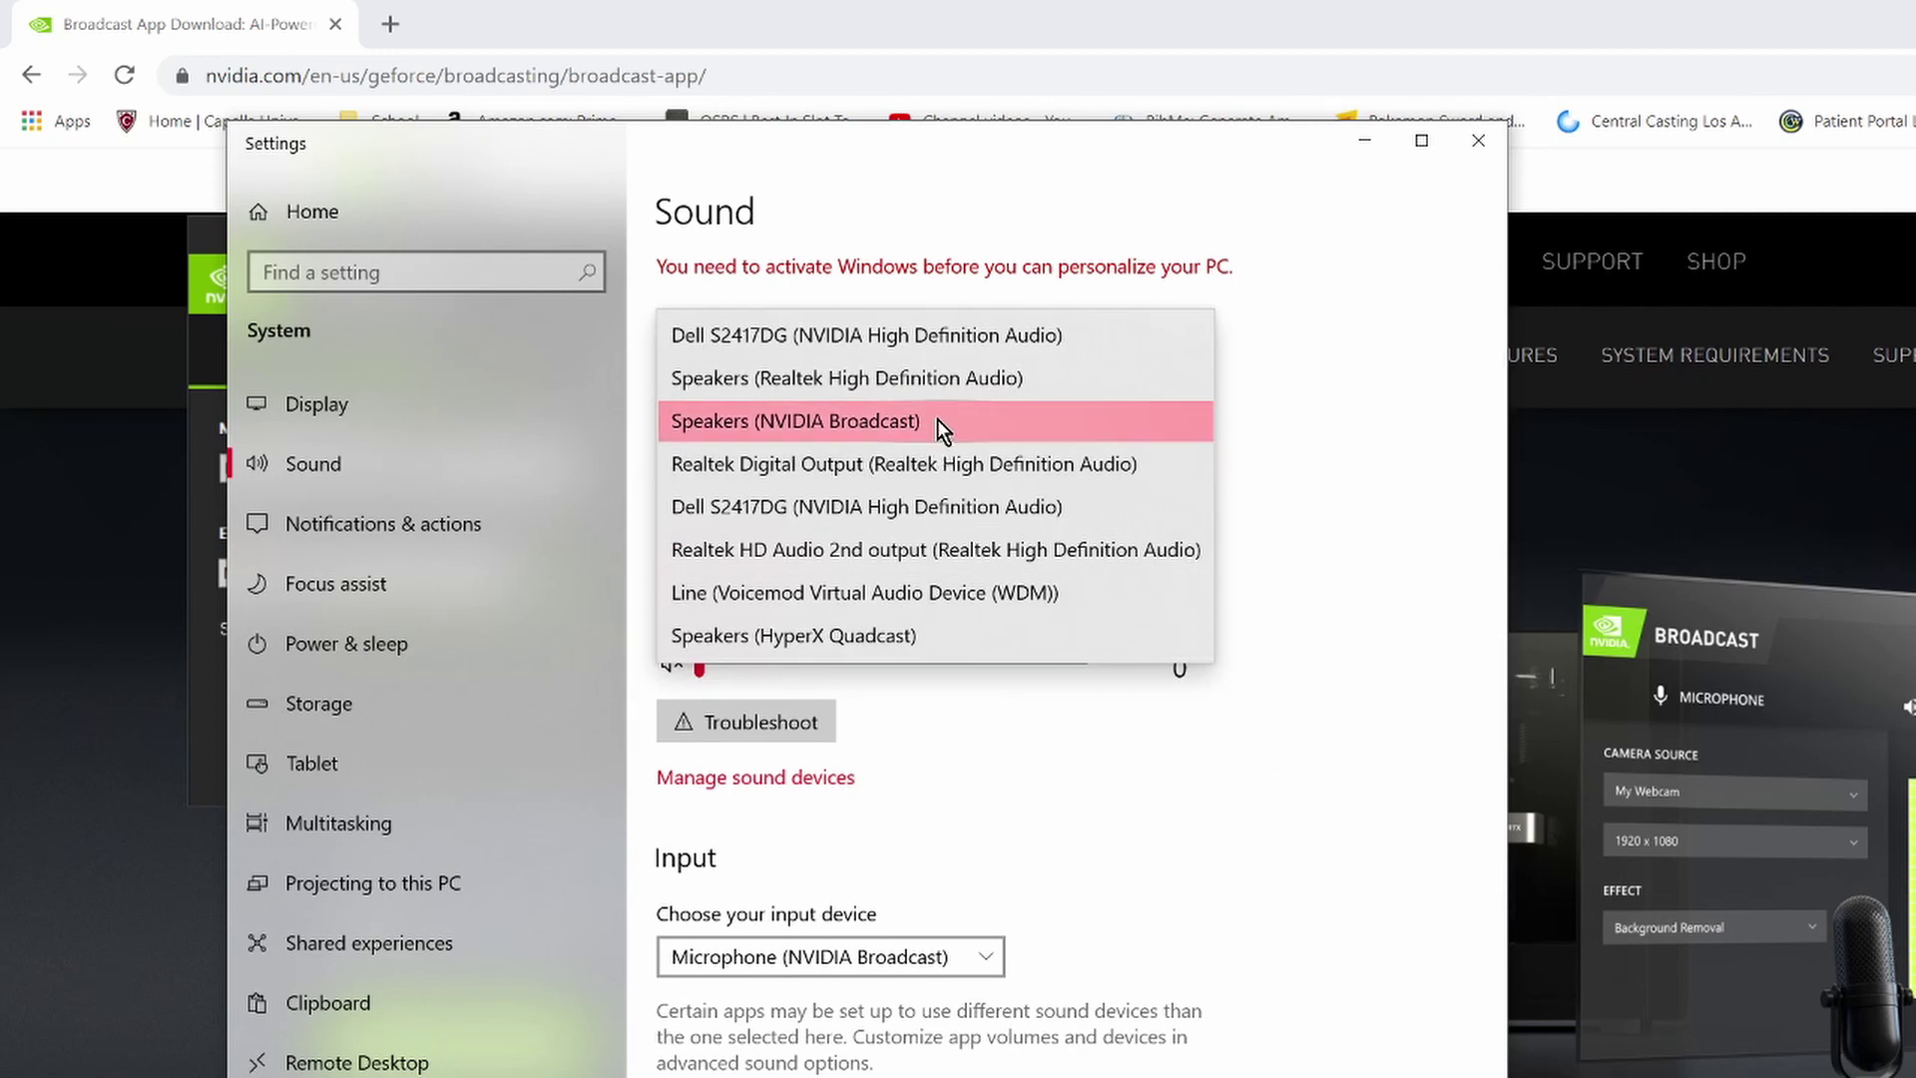
left_click(1320, 567)
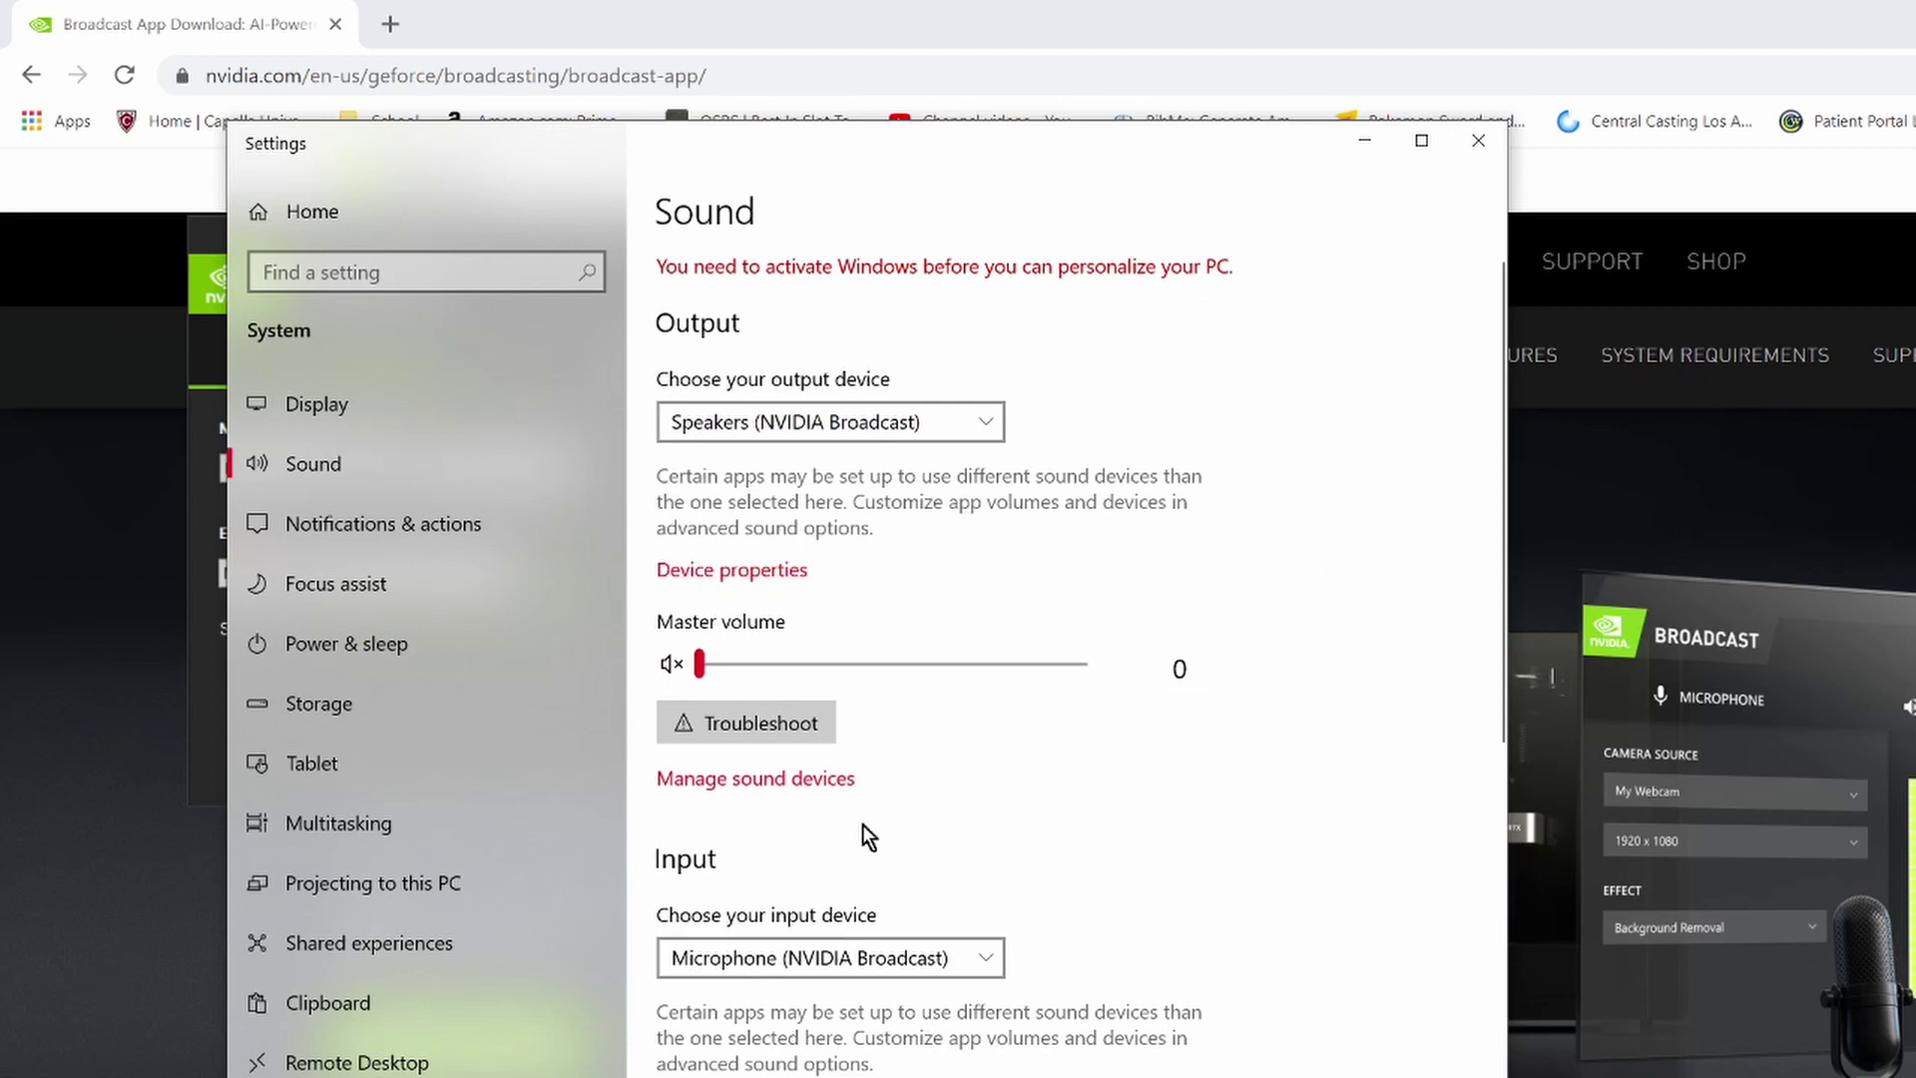
left_click(916, 945)
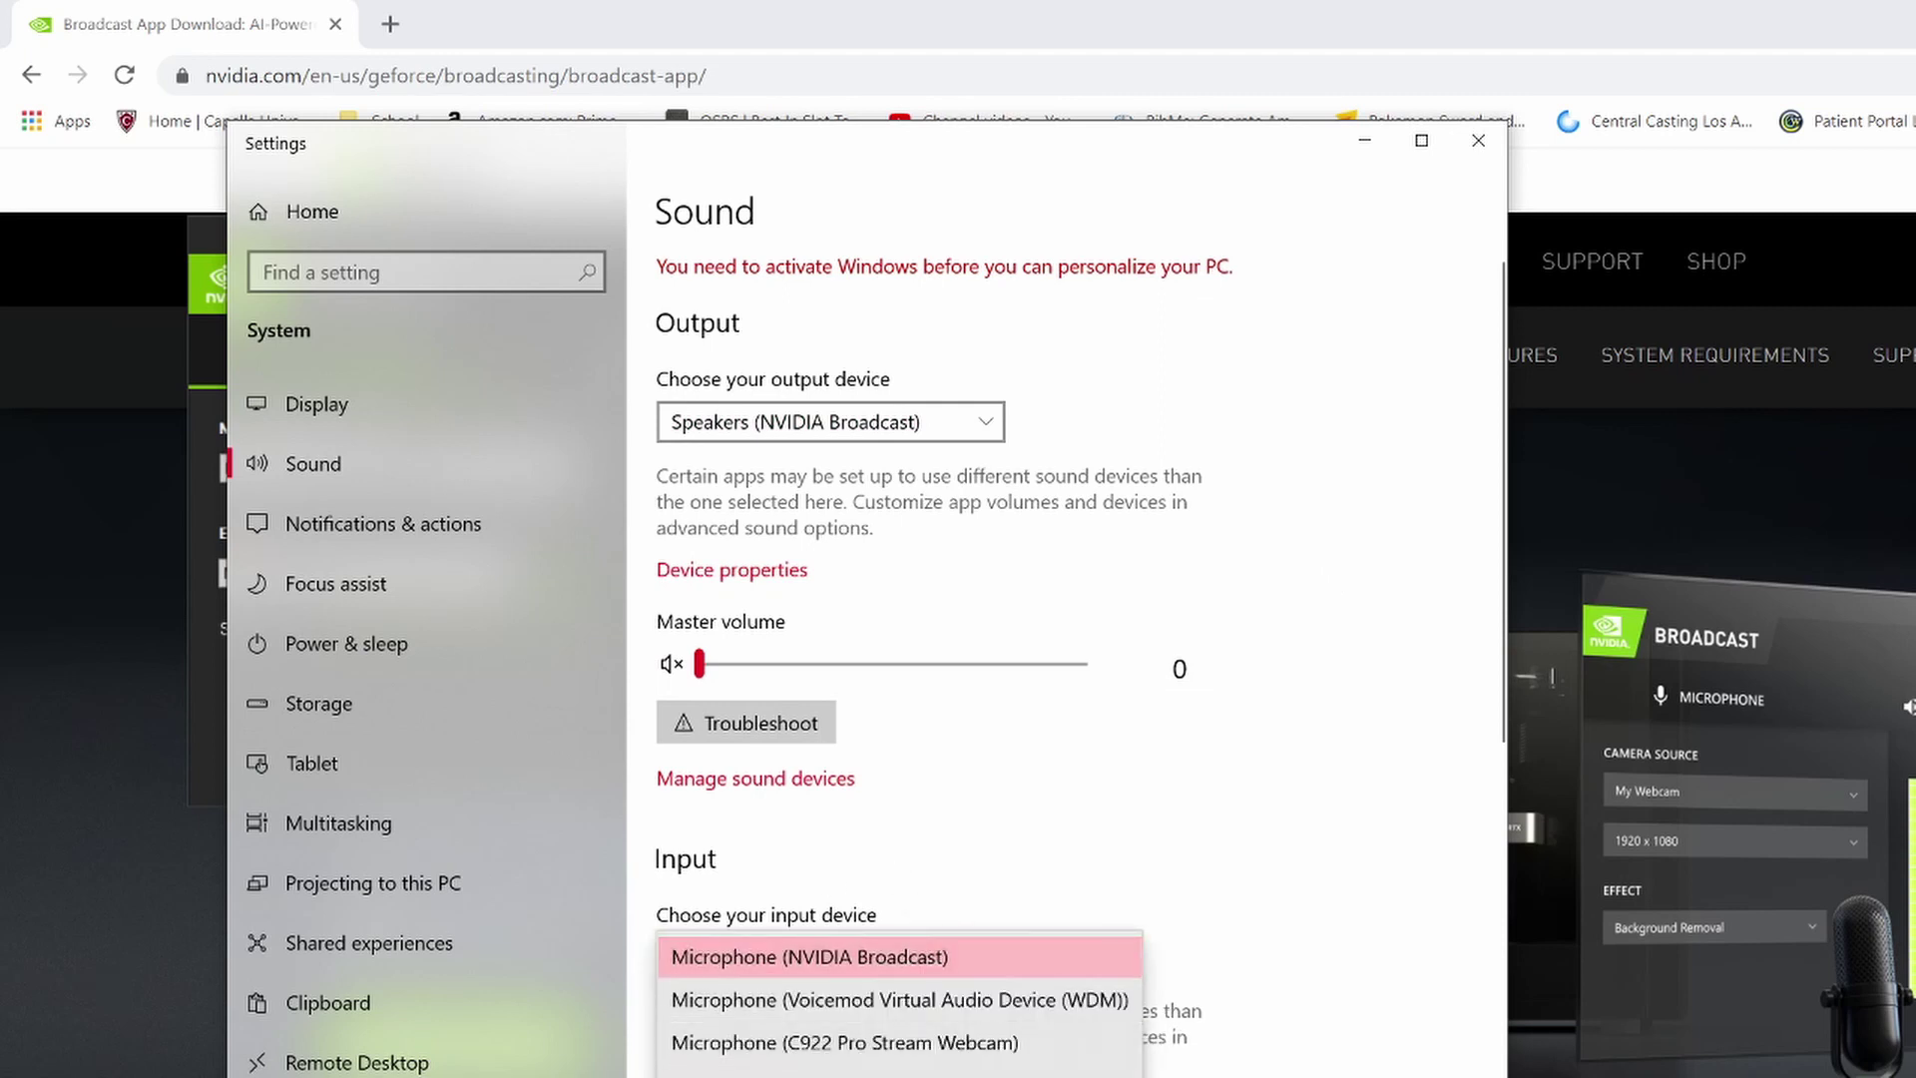
left_click(1298, 833)
left_click(1475, 141)
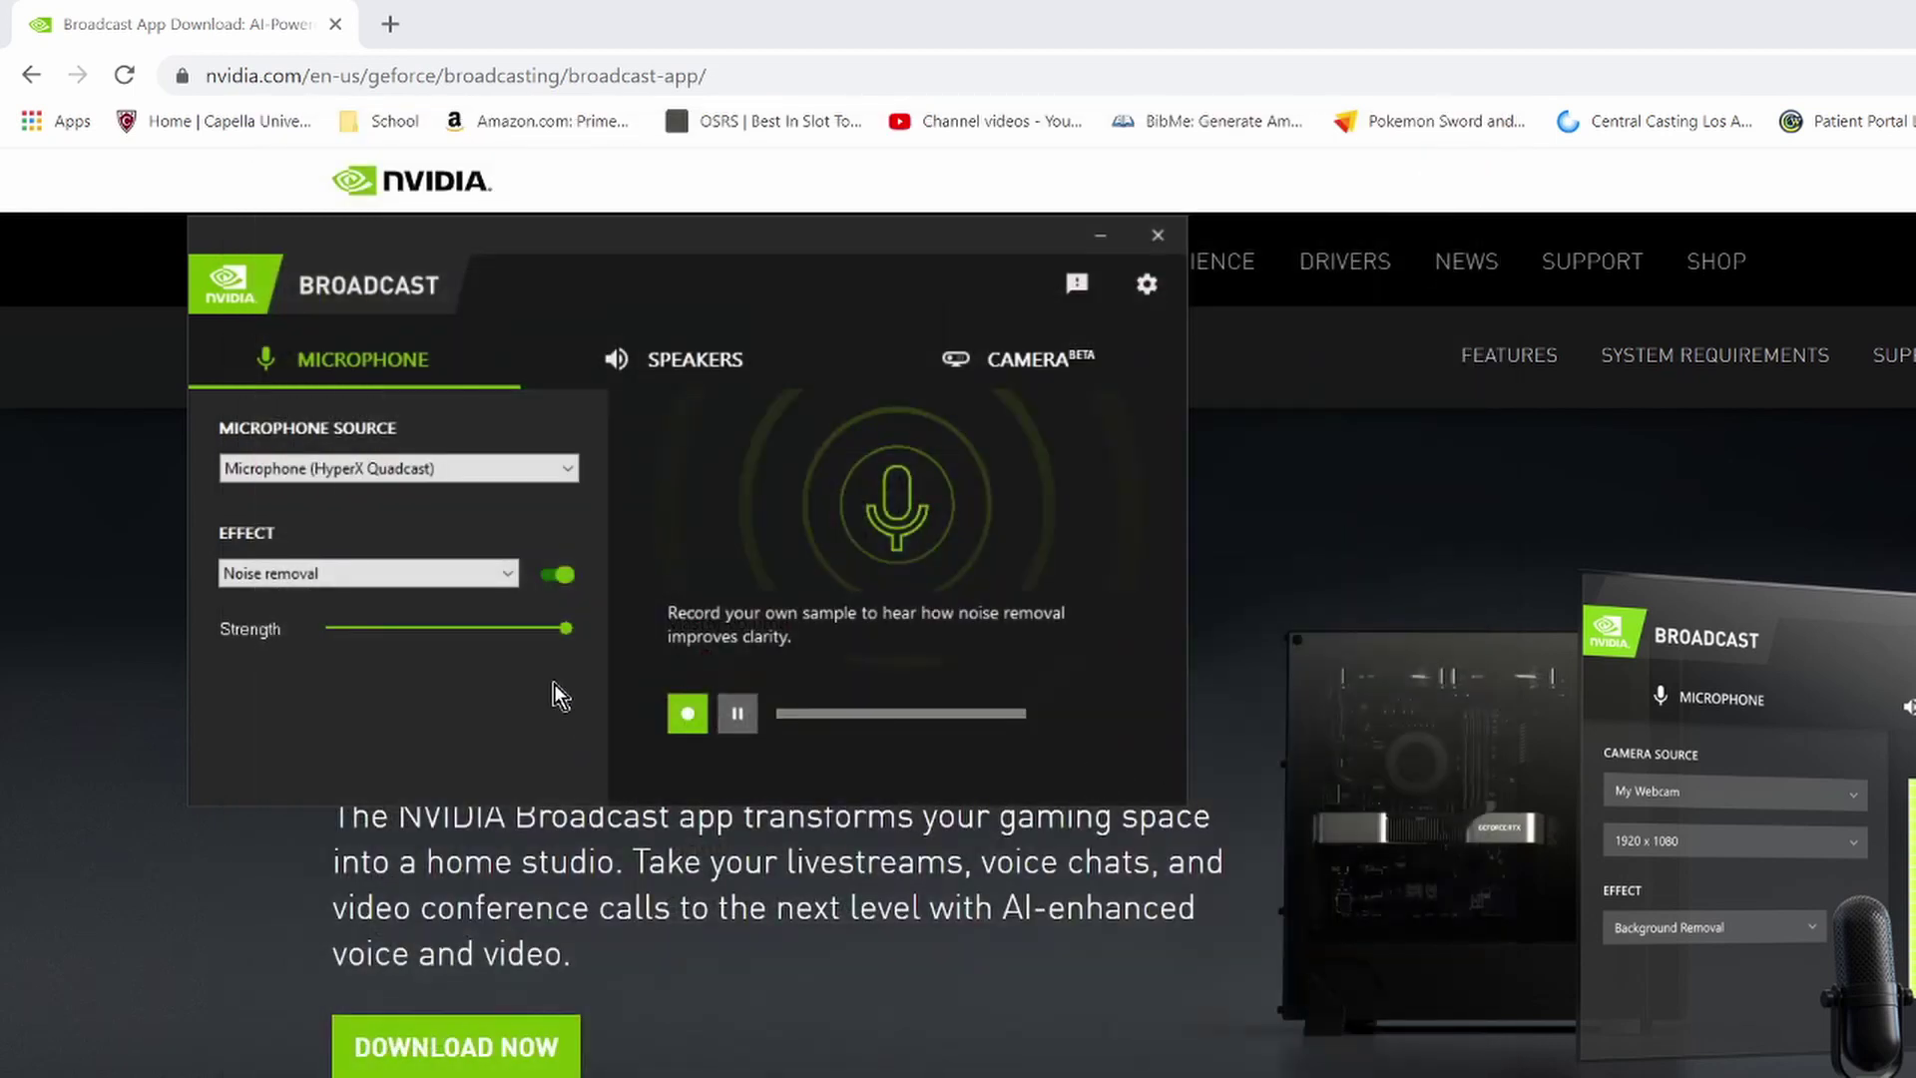